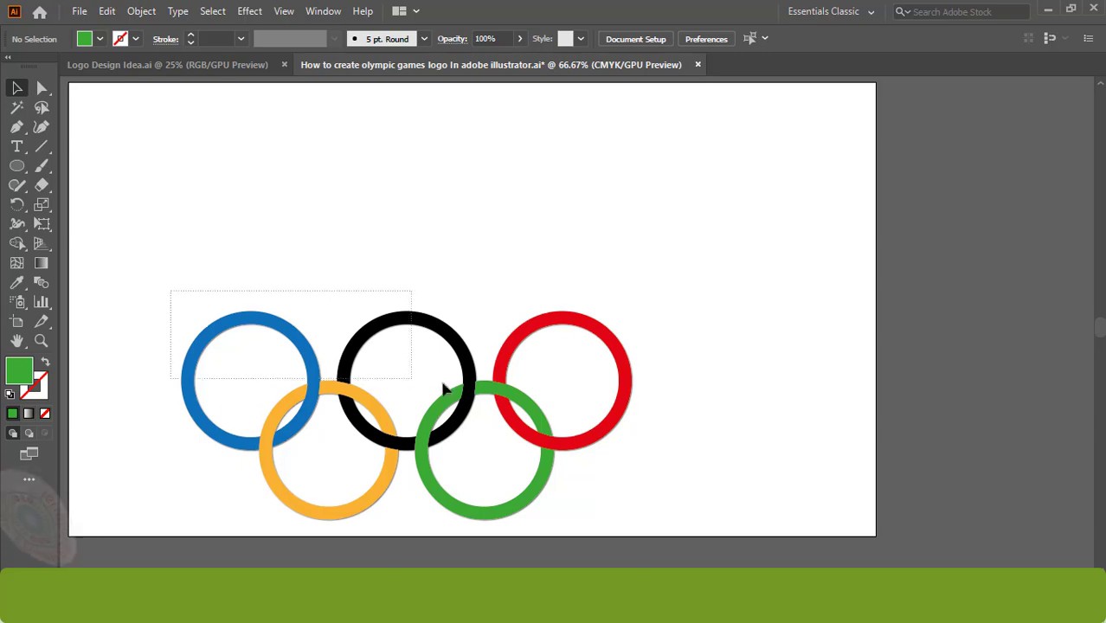
# Ungroup the old rings, try moving the black and red rings, then undo the moves.
pyautogui.moveTo(175, 297); pyautogui.dragTo(640, 392)
pyautogui.rightClick(610, 416)
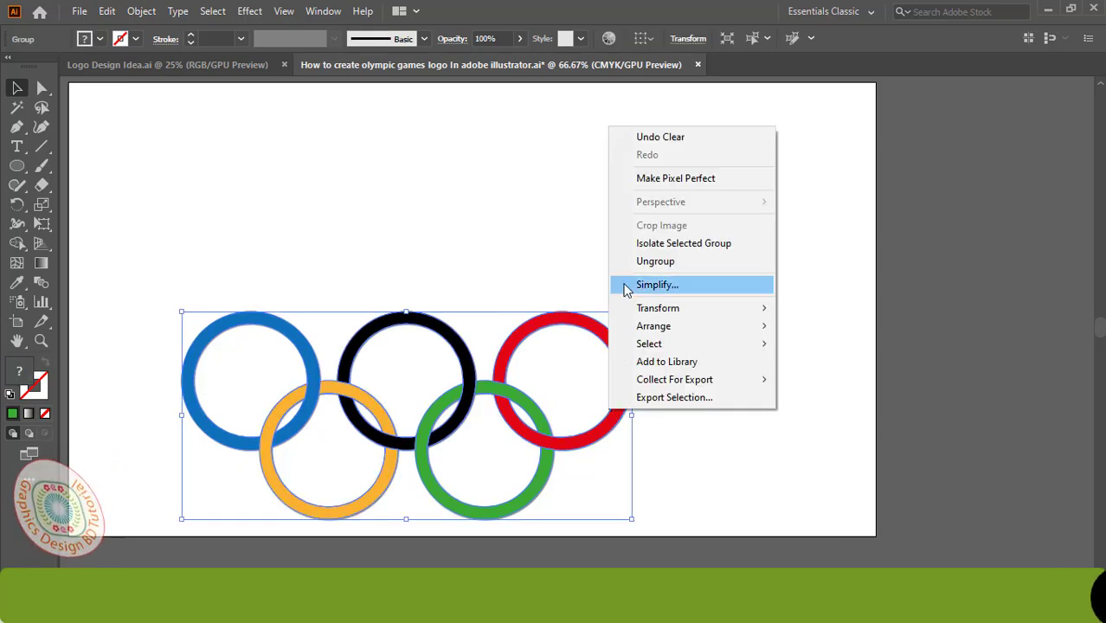
pyautogui.click(655, 260)
pyautogui.click(708, 268)
pyautogui.click(312, 350)
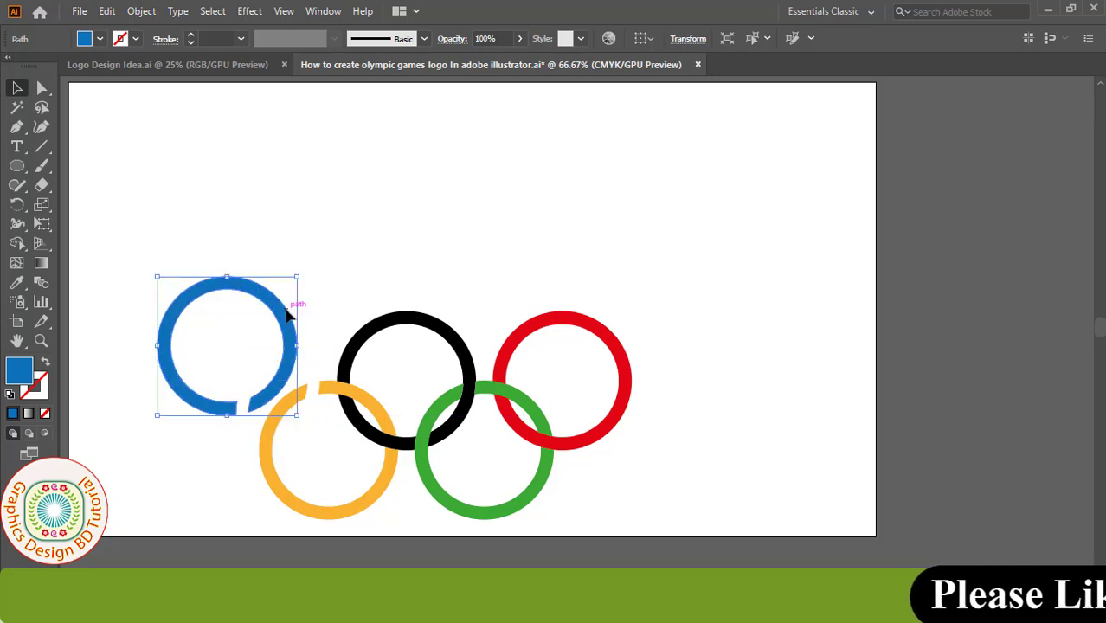
pyautogui.moveTo(407, 321); pyautogui.dragTo(442, 287)
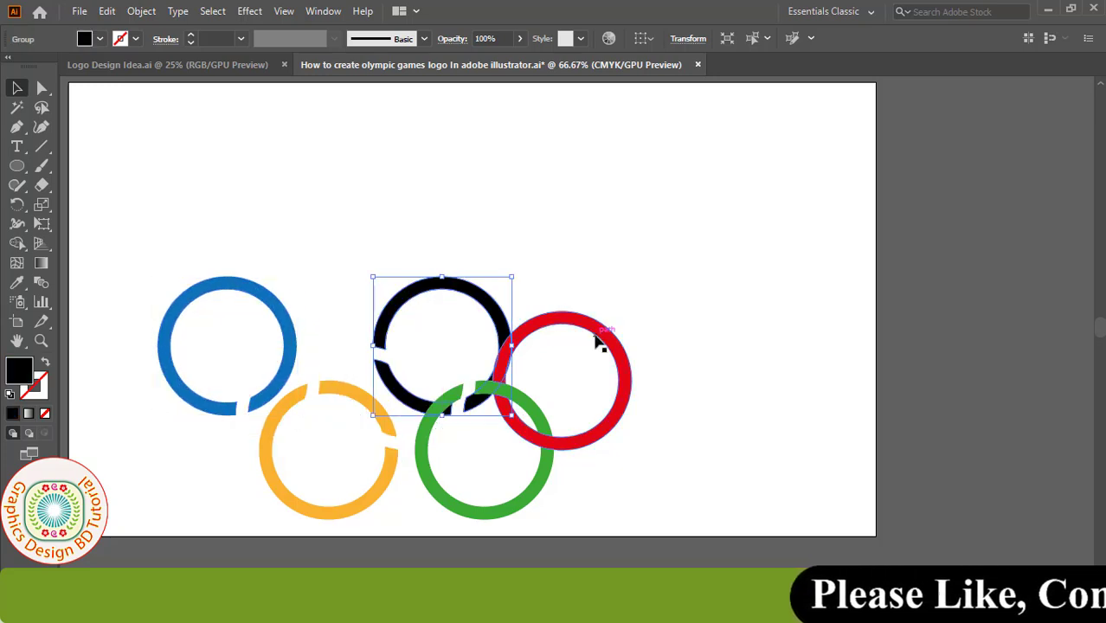
pyautogui.moveTo(596, 340); pyautogui.dragTo(652, 340)
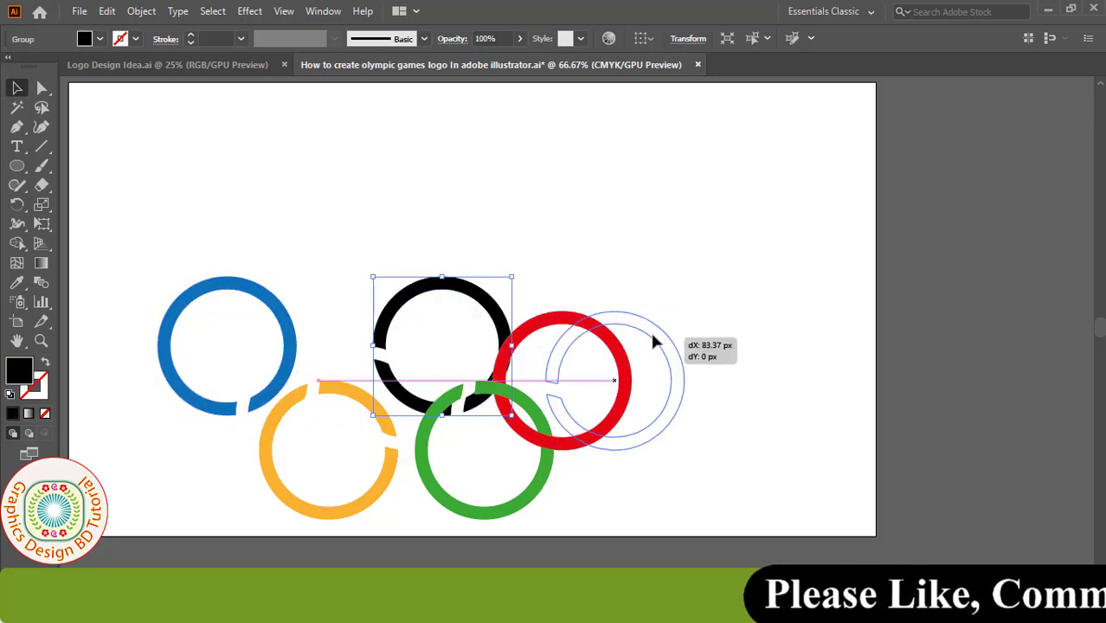
pyautogui.hotkey('ctrl', 'z')
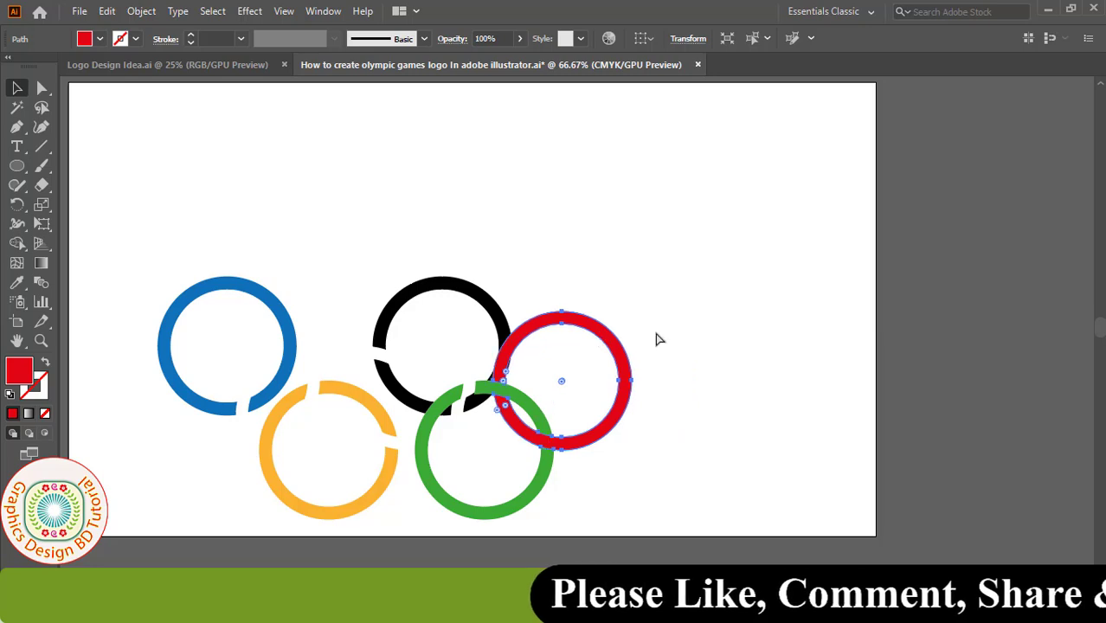
pyautogui.hotkey('ctrl', 'z')
pyautogui.hotkey('ctrl', 'z')
# Regroup the five old rings and delete them from the artboard.
pyautogui.click(675, 327)
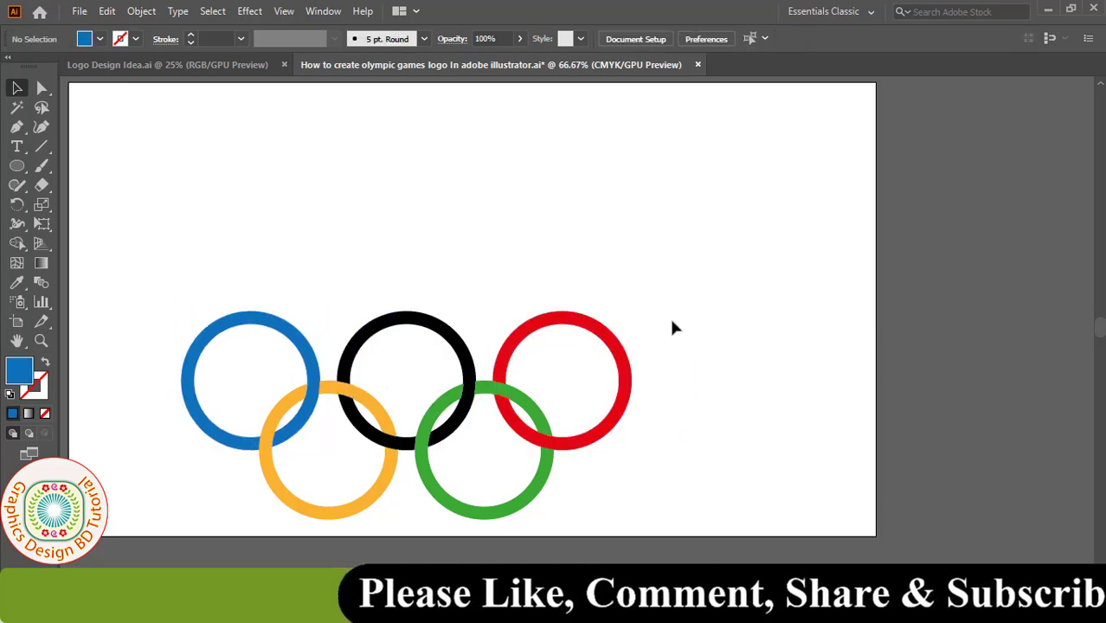
pyautogui.moveTo(158, 266); pyautogui.dragTo(645, 478)
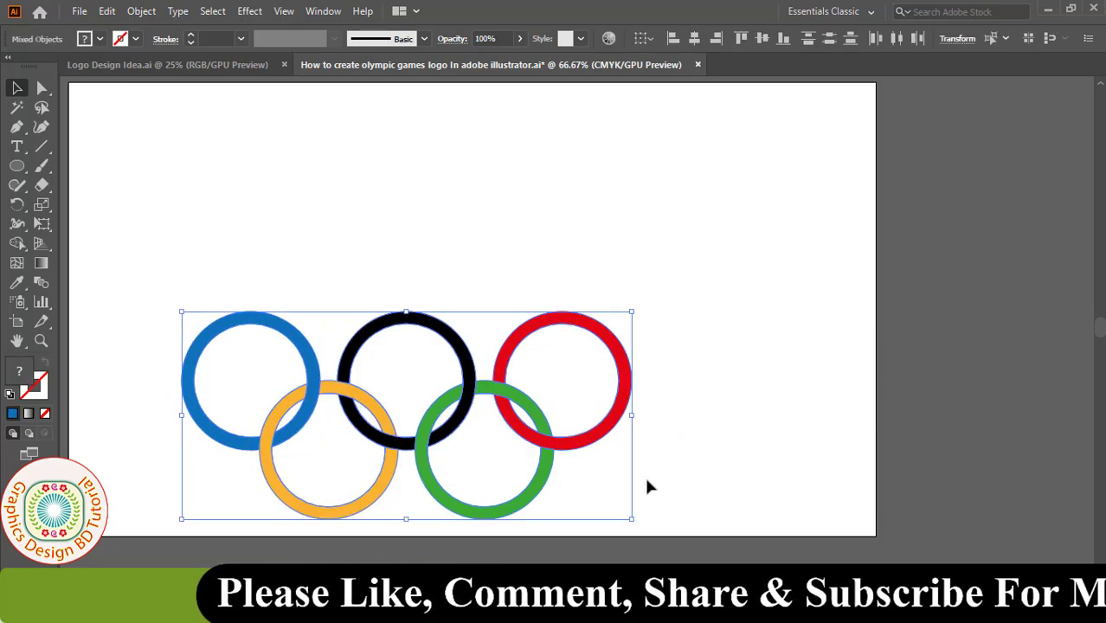
pyautogui.rightClick(438, 400)
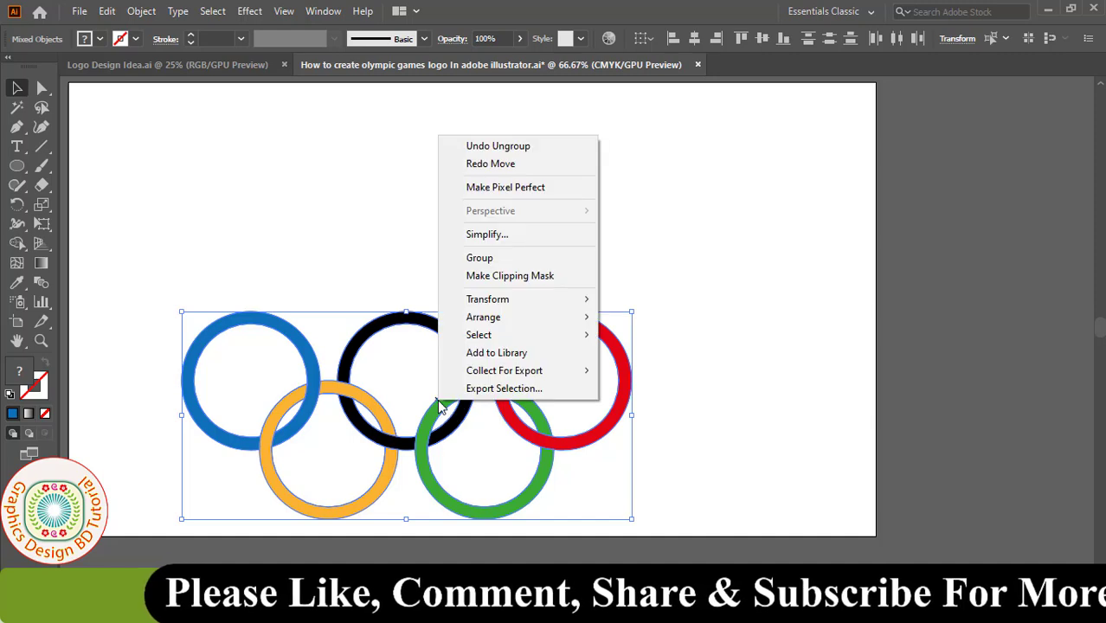
pyautogui.click(481, 257)
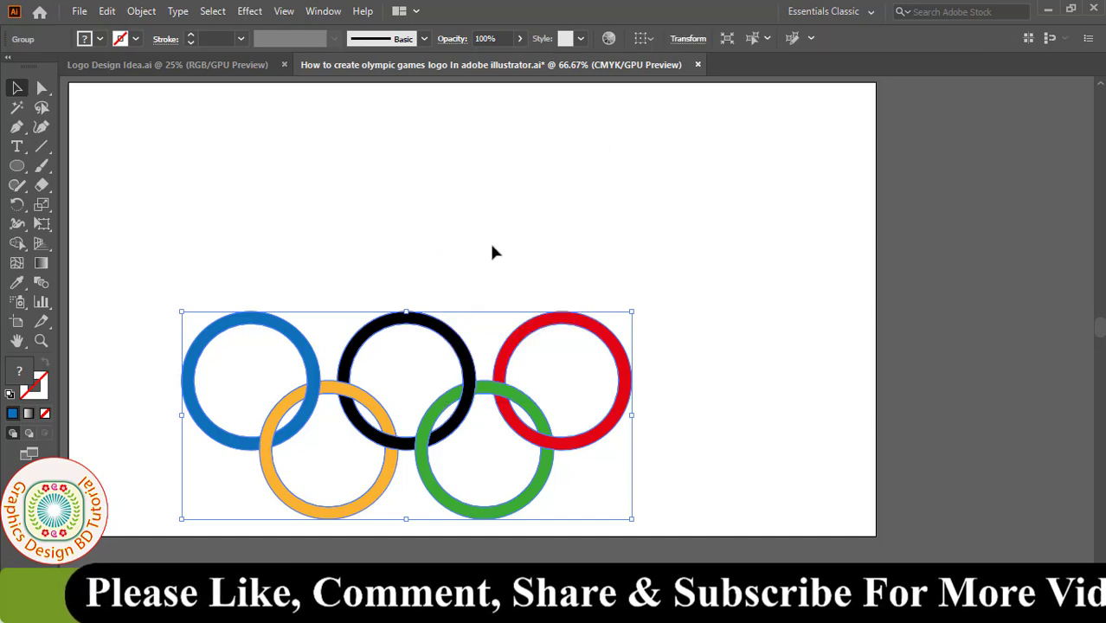
pyautogui.moveTo(464, 225); pyautogui.dragTo(467, 236)
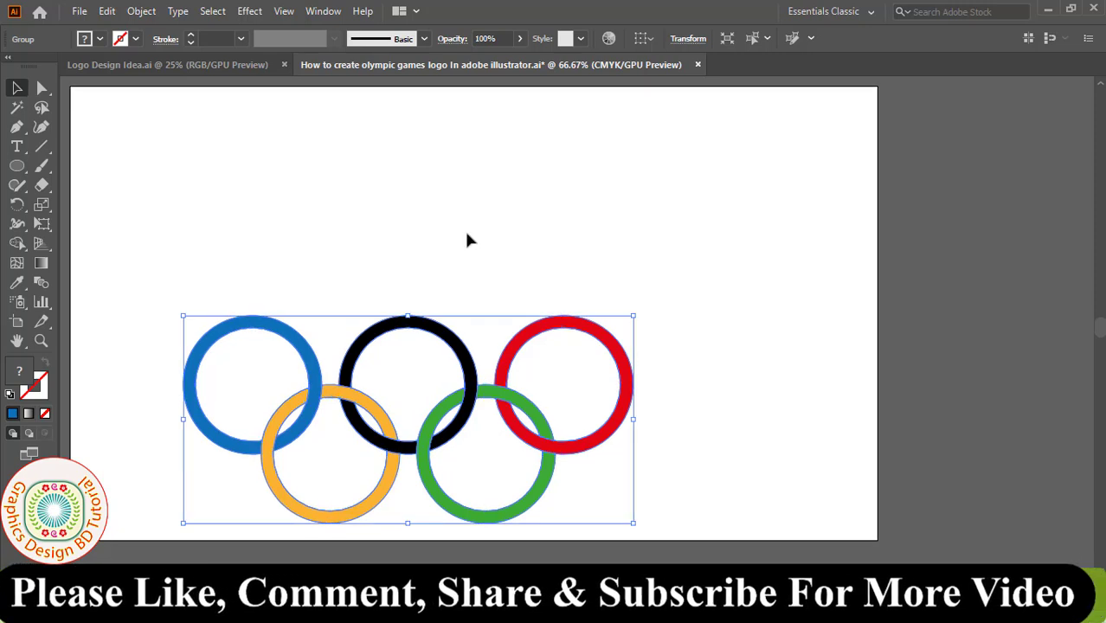
pyautogui.press('Delete')
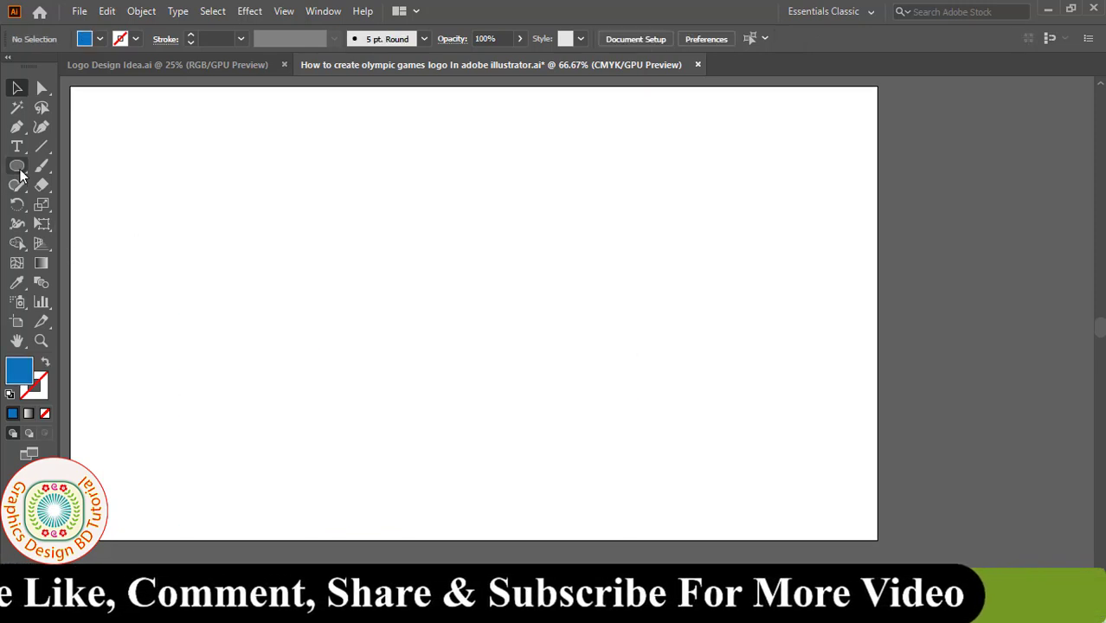
# Draw a 200 × 200 px circle with the Ellipse Tool and zoom to 100%.
pyautogui.moveTo(17, 165); pyautogui.dragTo(79, 219)
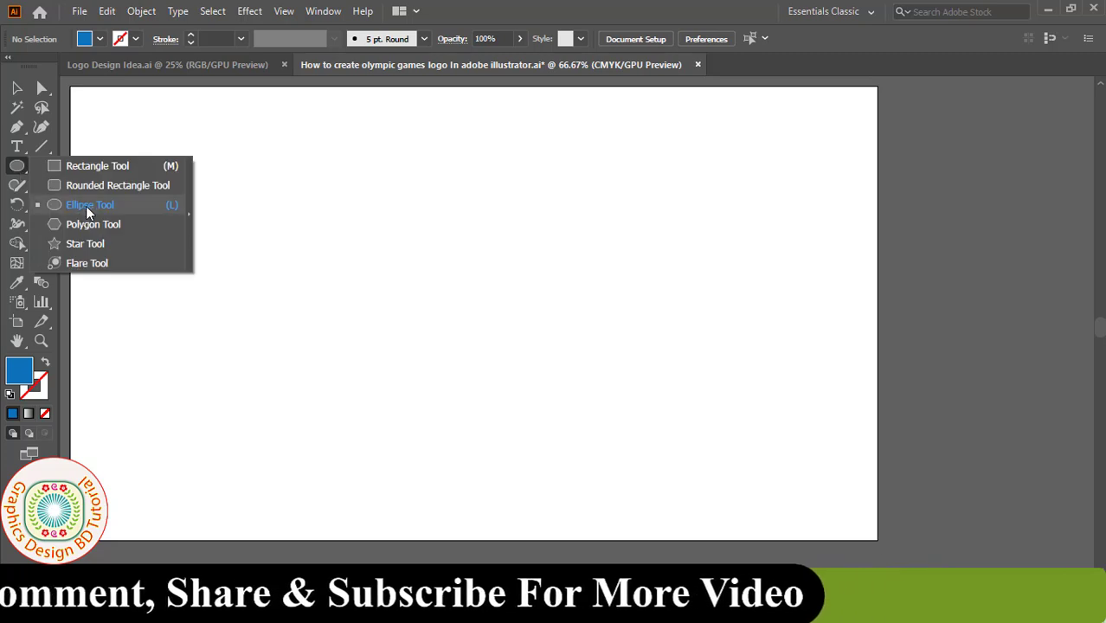
pyautogui.click(187, 223)
pyautogui.write('200')
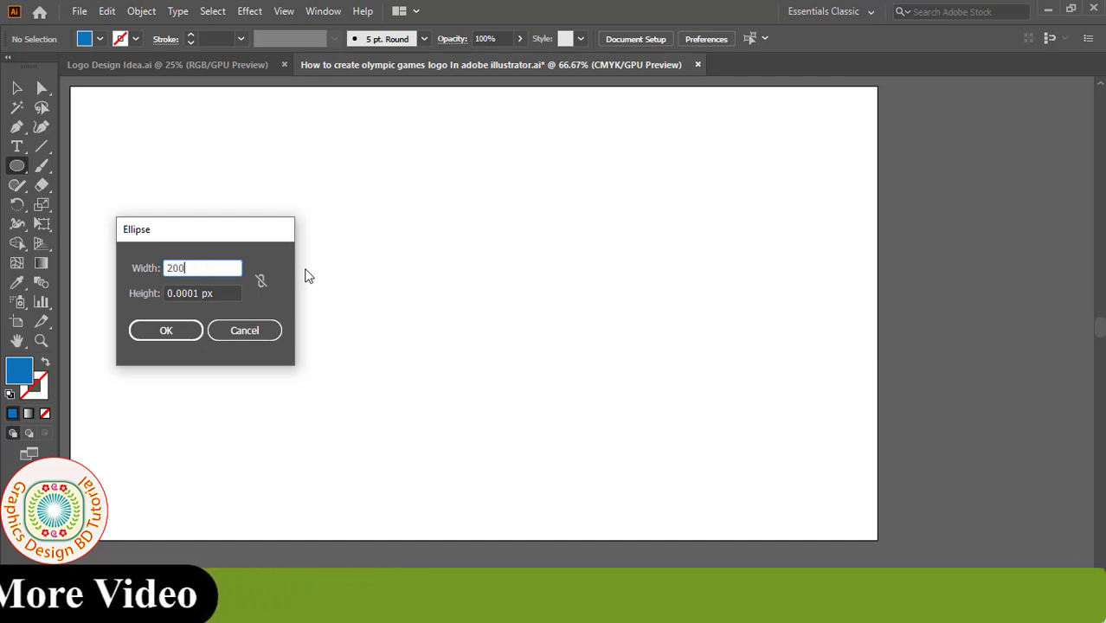
pyautogui.click(195, 292)
pyautogui.write('200')
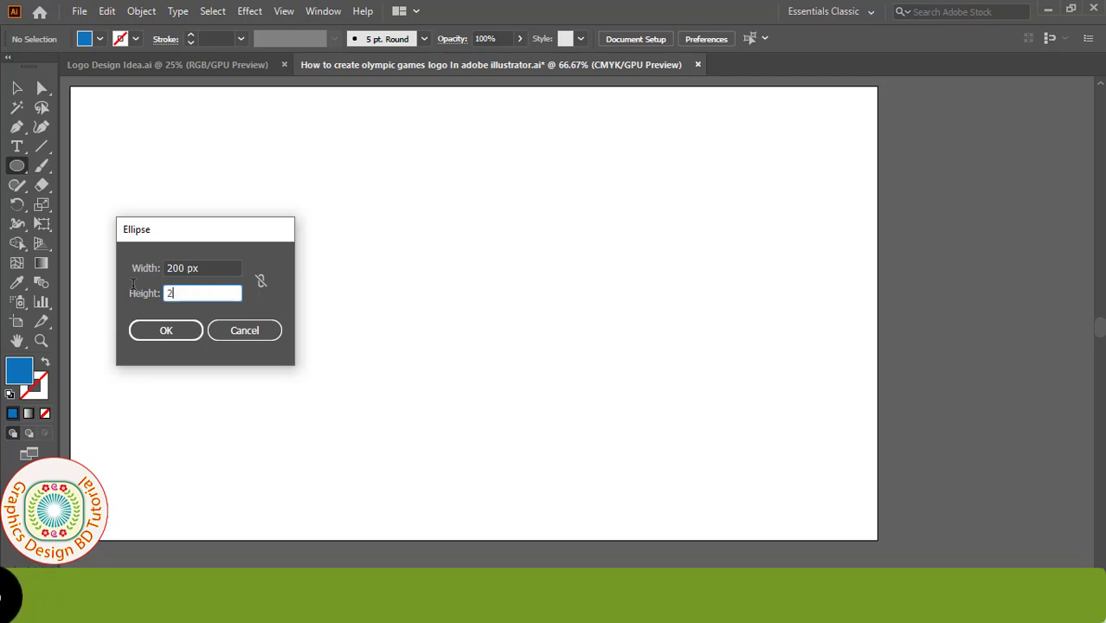
pyautogui.click(173, 332)
pyautogui.press('v')
pyautogui.hotkey('ctrl', '1')
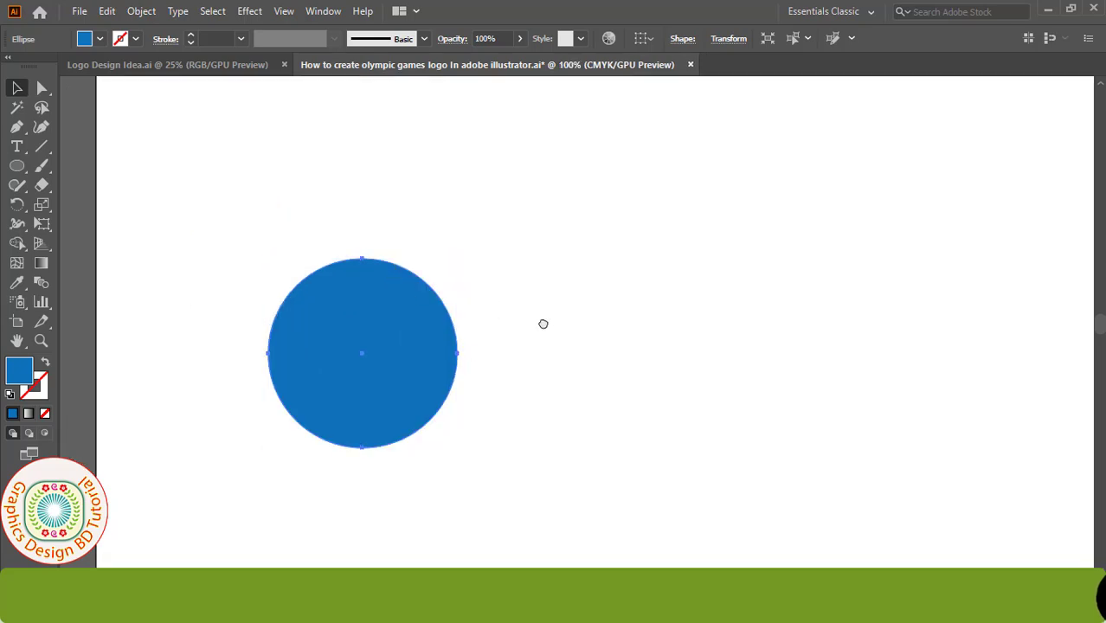
# Move the circle to the upper left, remove its fill and give it a 20 px stroke.
pyautogui.moveTo(343, 351); pyautogui.dragTo(277, 219)
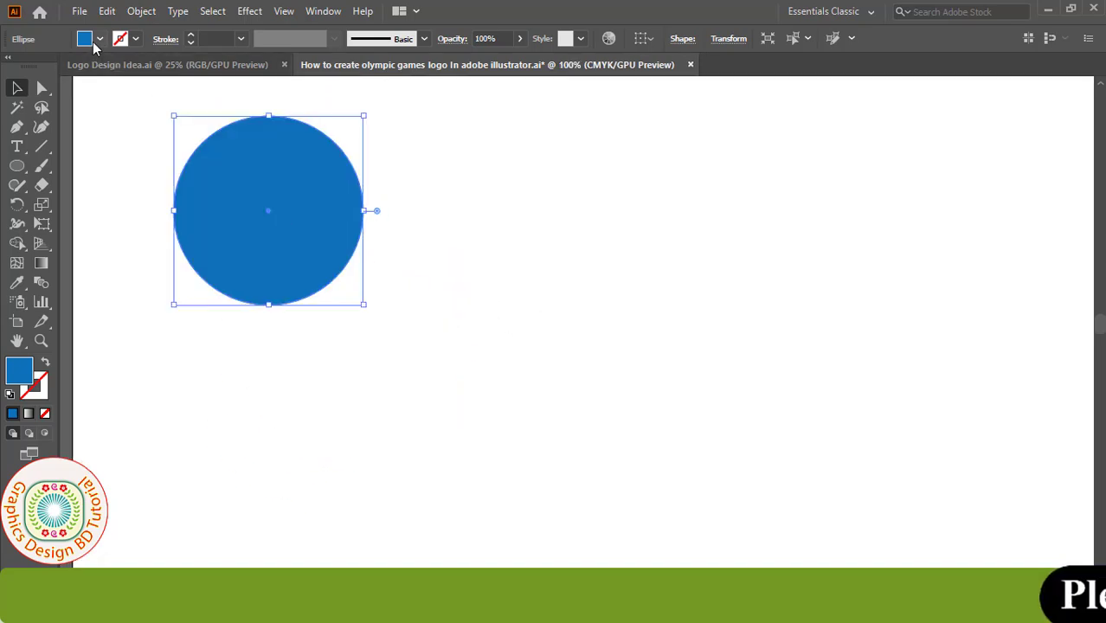
pyautogui.click(99, 38)
pyautogui.click(12, 69)
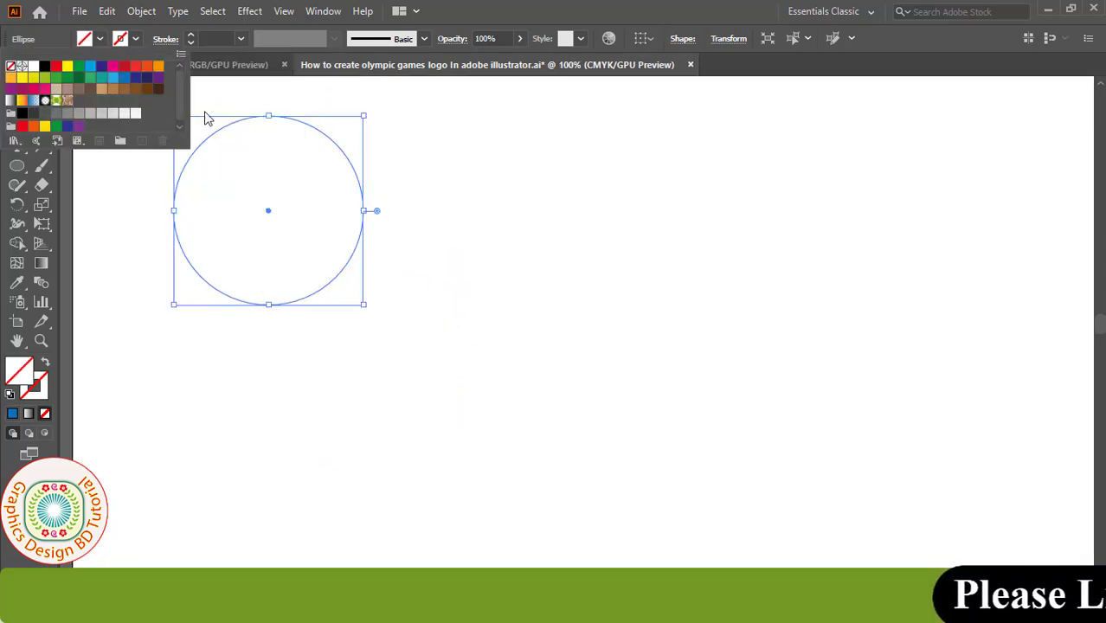
pyautogui.click(246, 38)
pyautogui.click(246, 38)
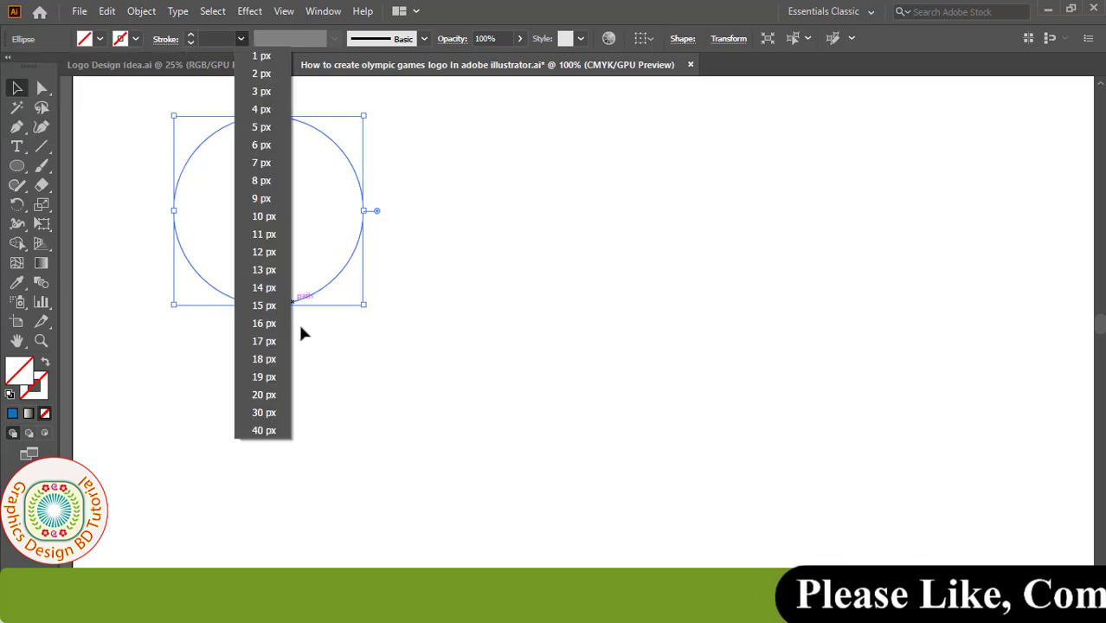
pyautogui.click(264, 395)
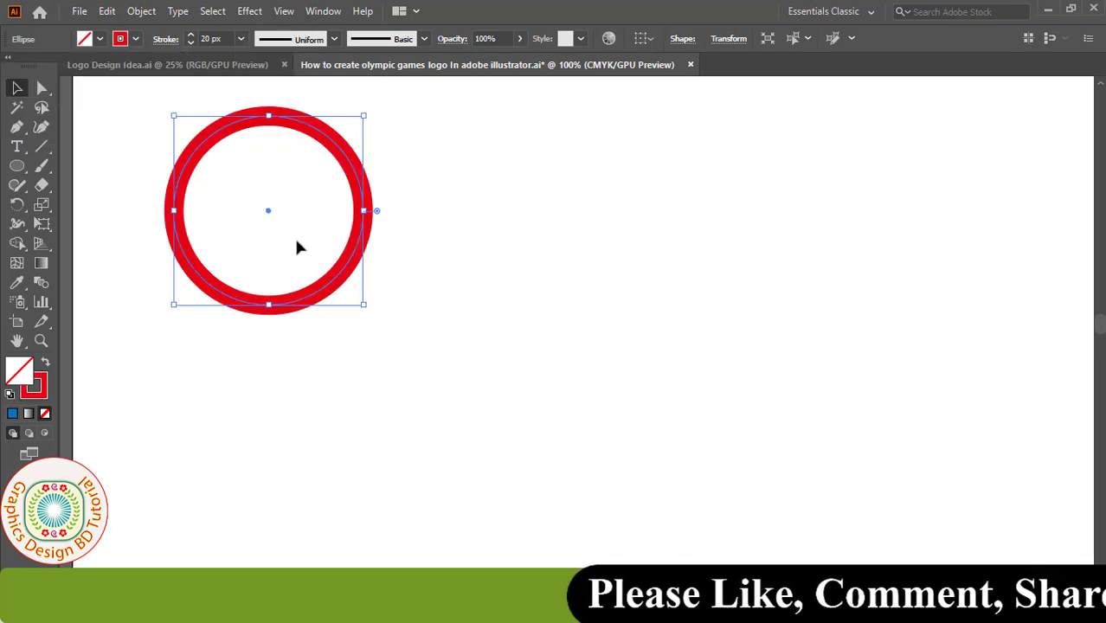
# Expand the circle's fill and stroke into a solid ring shape via Object > Expand.
pyautogui.click(141, 11)
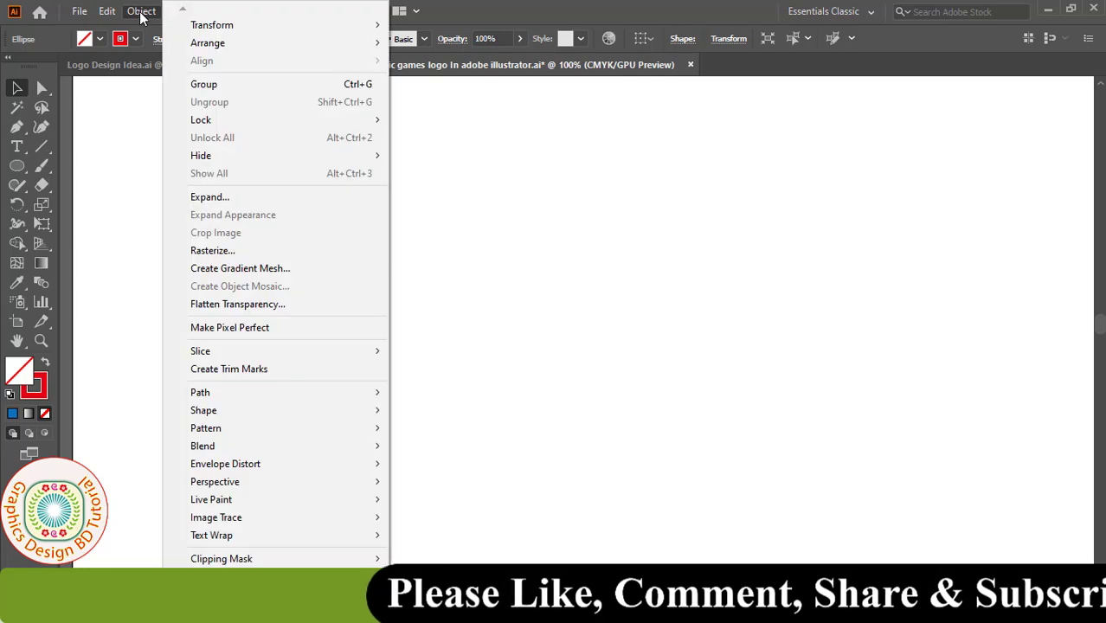
pyautogui.click(209, 201)
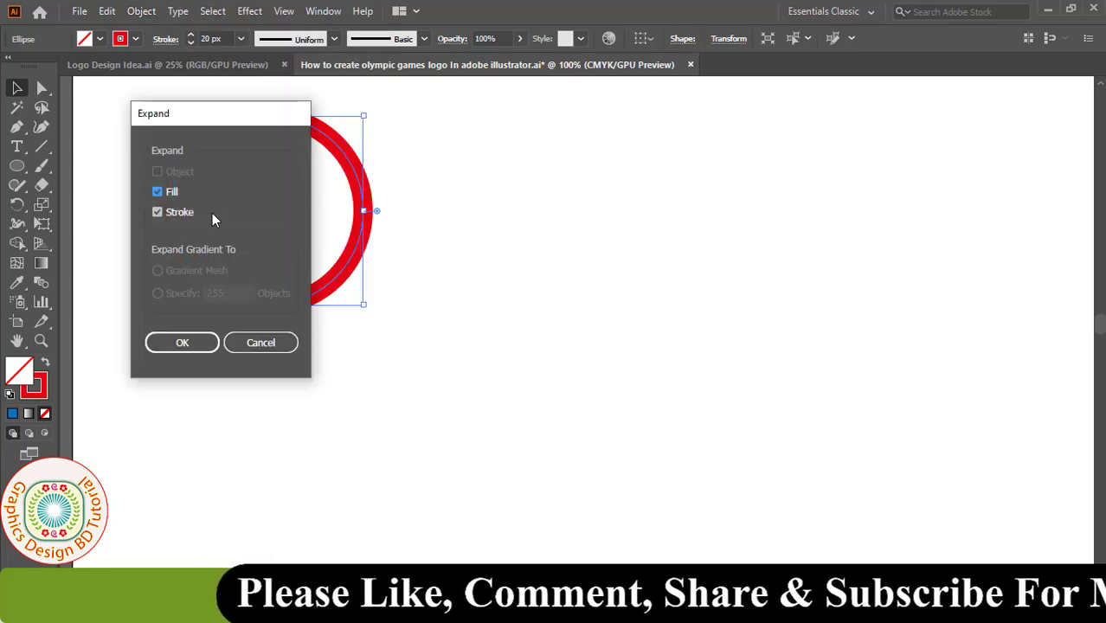
pyautogui.moveTo(190, 121); pyautogui.dragTo(424, 117)
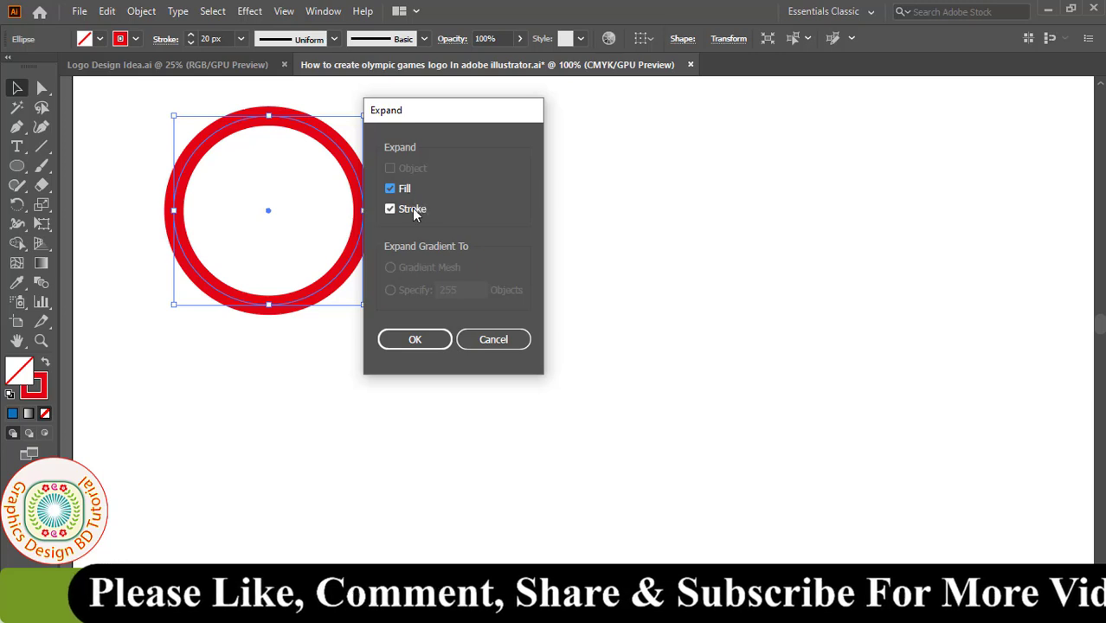
pyautogui.click(413, 340)
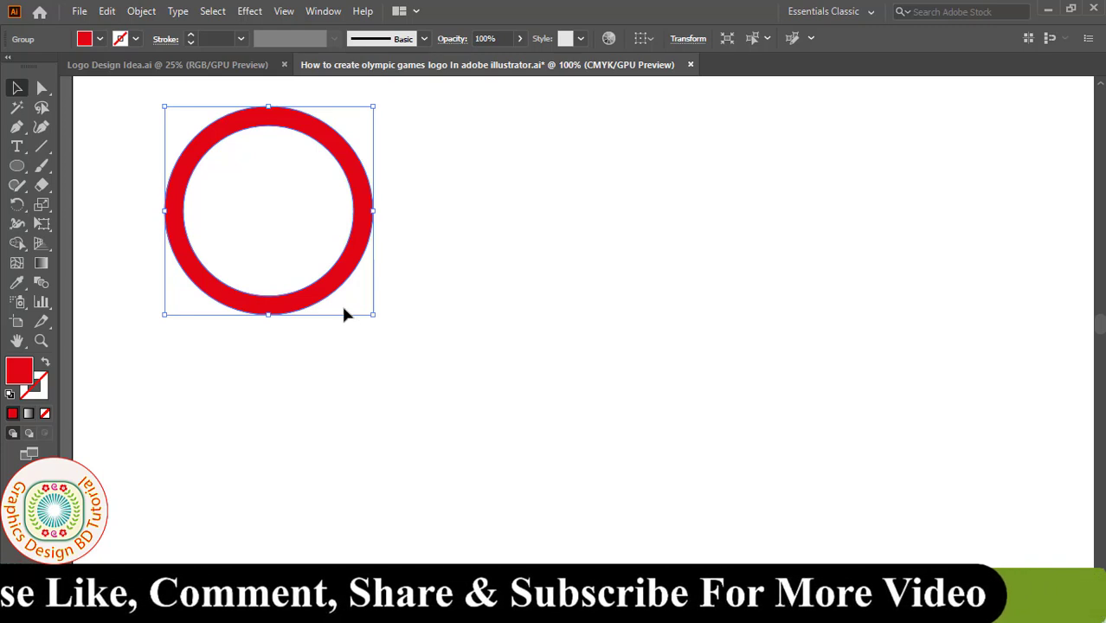
# Add two ring copies, one to the right and a third overlapping below the pair.
pyautogui.moveTo(340, 286)
pyautogui.mouseDown()
pyautogui.moveTo(575, 286)
pyautogui.moveTo(574, 299)
pyautogui.mouseUp()
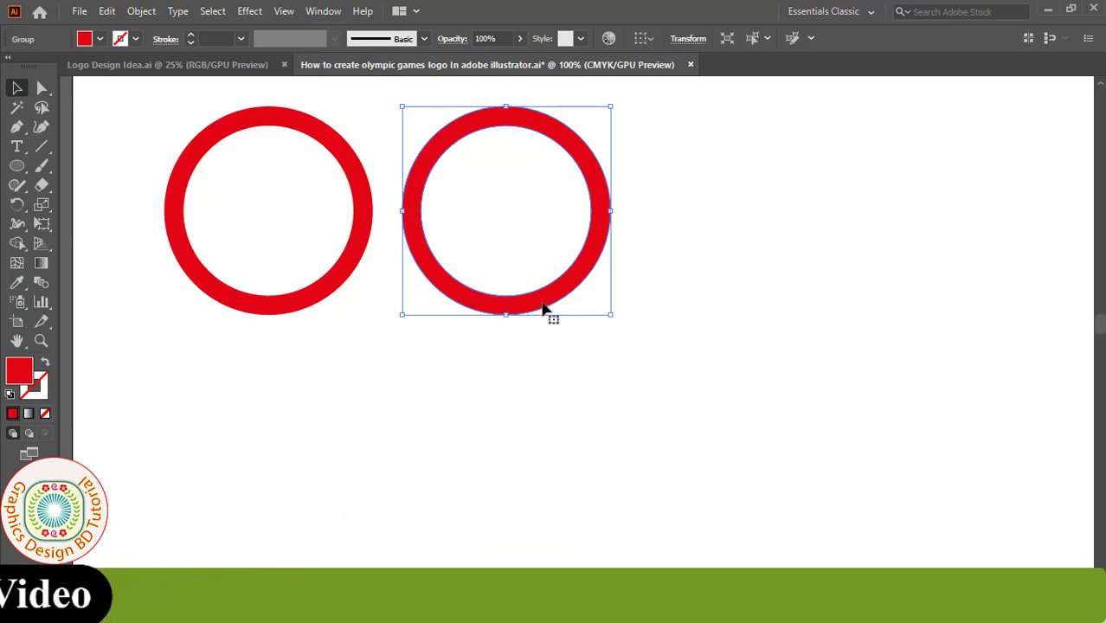
pyautogui.moveTo(538, 314)
pyautogui.mouseDown()
pyautogui.moveTo(454, 427)
pyautogui.moveTo(453, 409)
pyautogui.mouseUp()
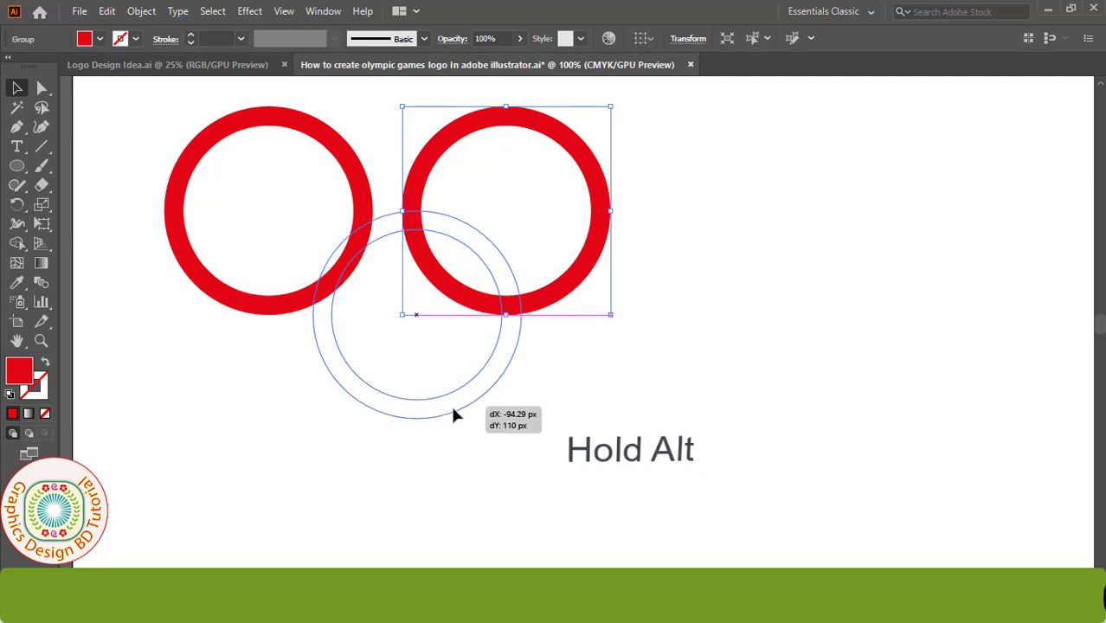
pyautogui.moveTo(453, 416); pyautogui.dragTo(453, 416)
pyautogui.click(614, 381)
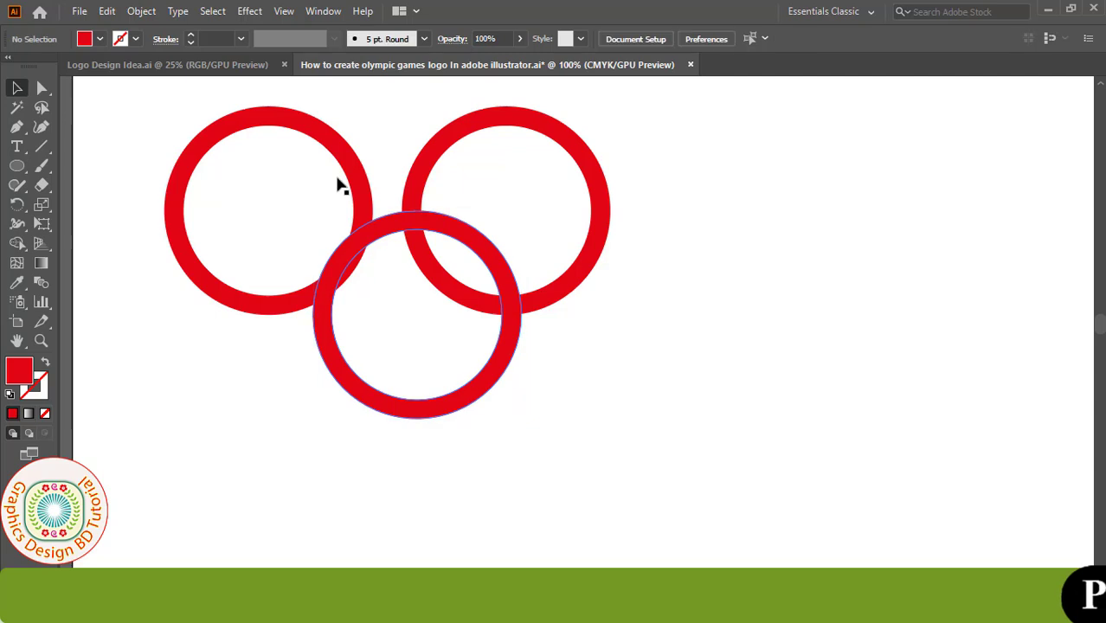
# Group the two top rings together and deselect them.
pyautogui.moveTo(167, 103); pyautogui.dragTo(667, 173)
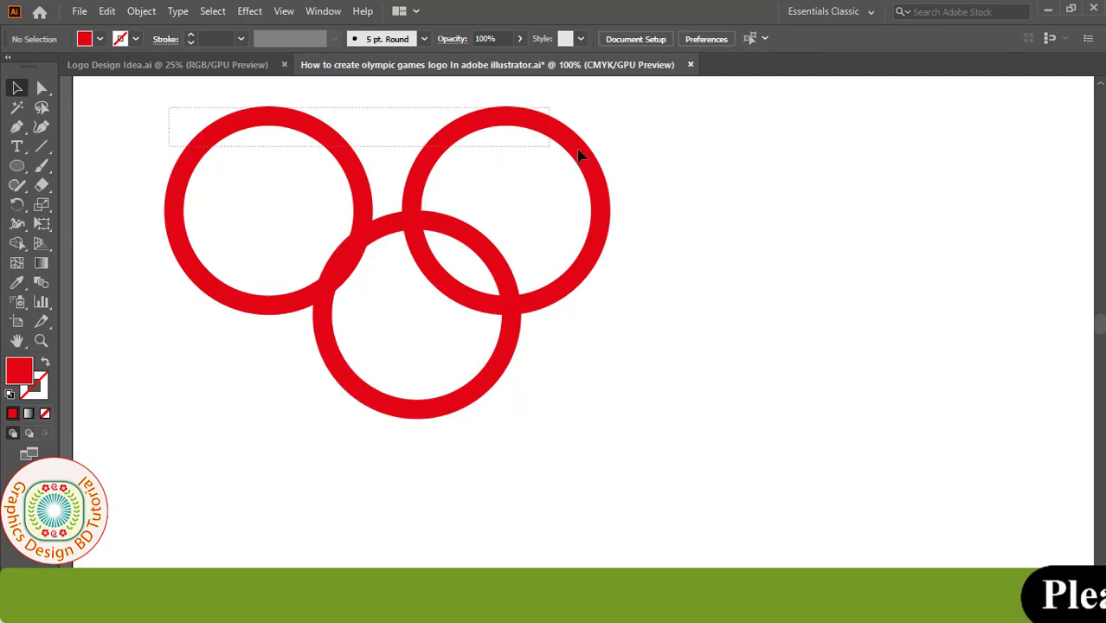
pyautogui.rightClick(451, 142)
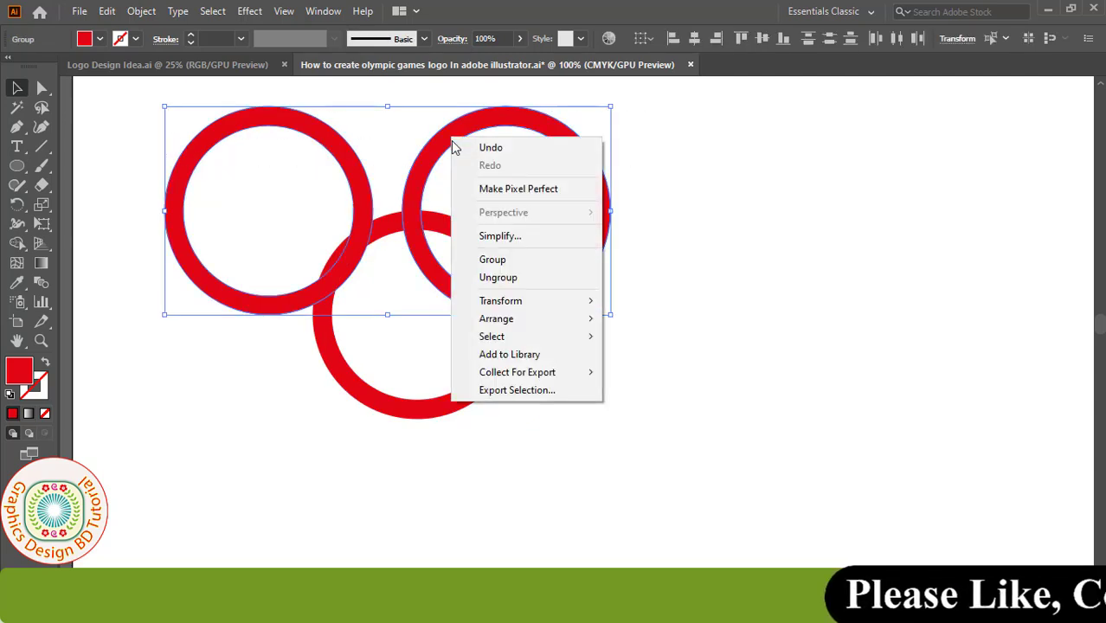
pyautogui.click(501, 264)
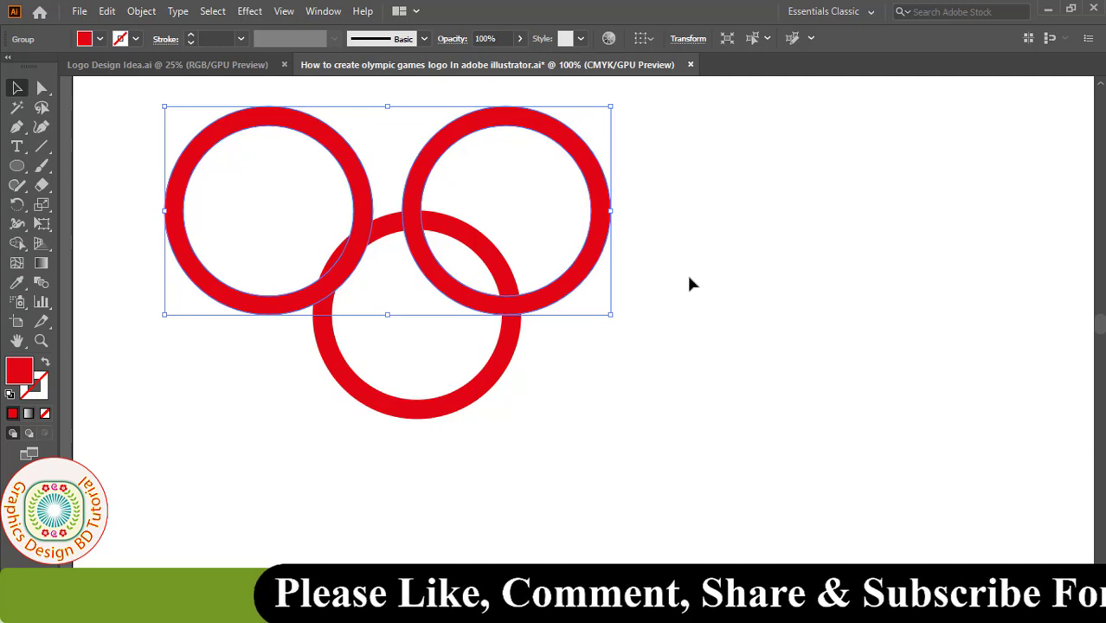
pyautogui.click(685, 283)
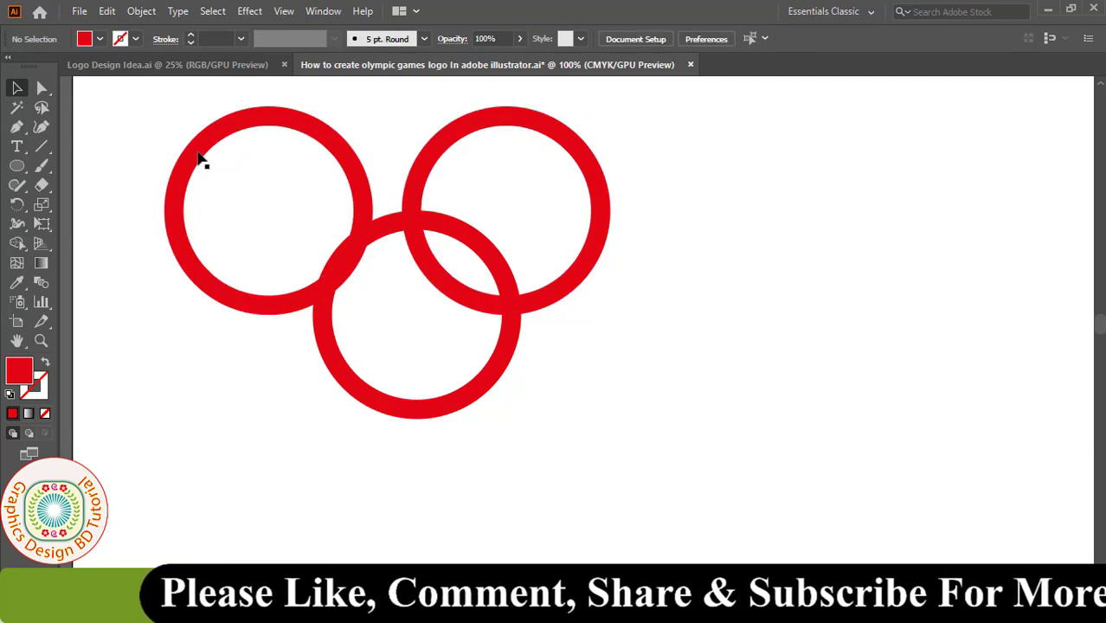
# Centre the lower ring horizontally between the two upper rings.
pyautogui.moveTo(149, 109)
pyautogui.mouseDown()
pyautogui.moveTo(485, 294)
pyautogui.moveTo(662, 341)
pyautogui.mouseUp()
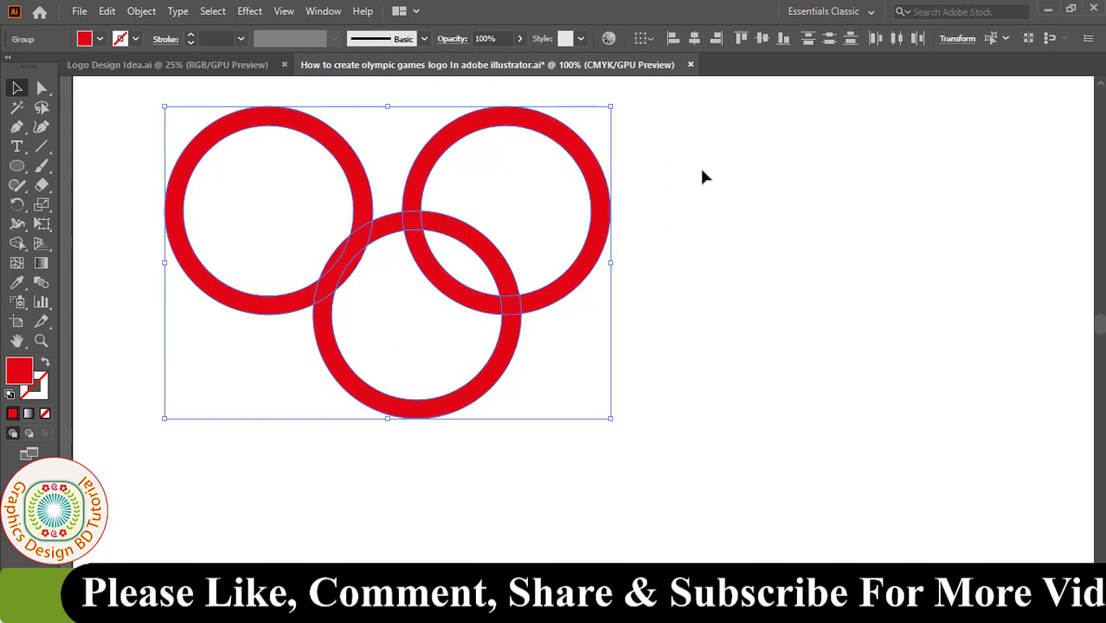
pyautogui.click(695, 45)
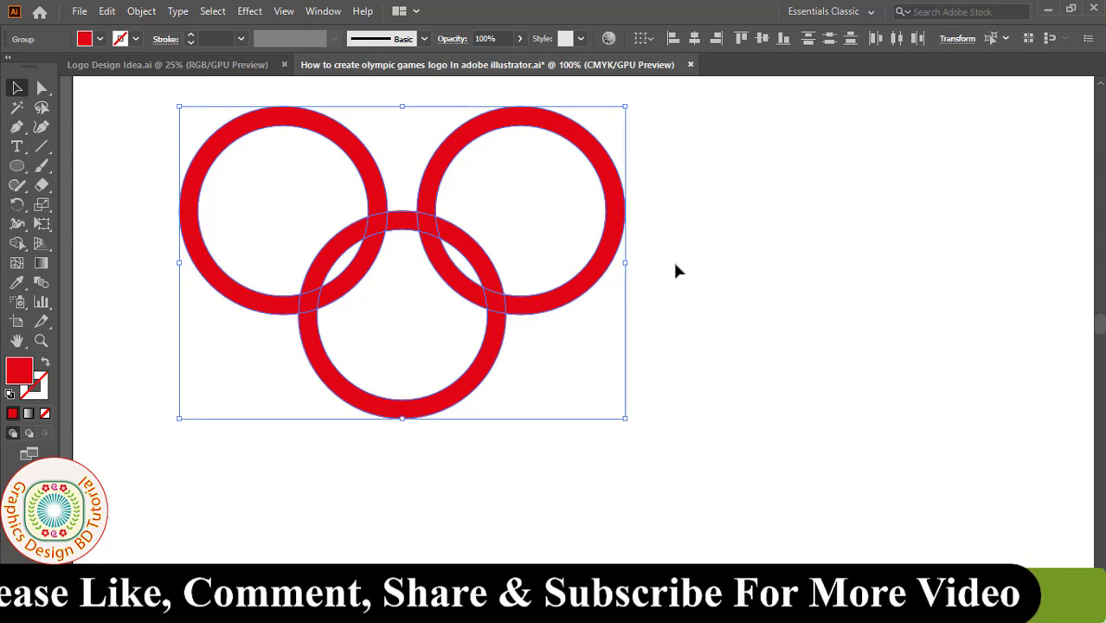
pyautogui.click(672, 259)
# Duplicate the three rings to the right to make five interlocking rings.
pyautogui.moveTo(174, 111); pyautogui.dragTo(628, 389)
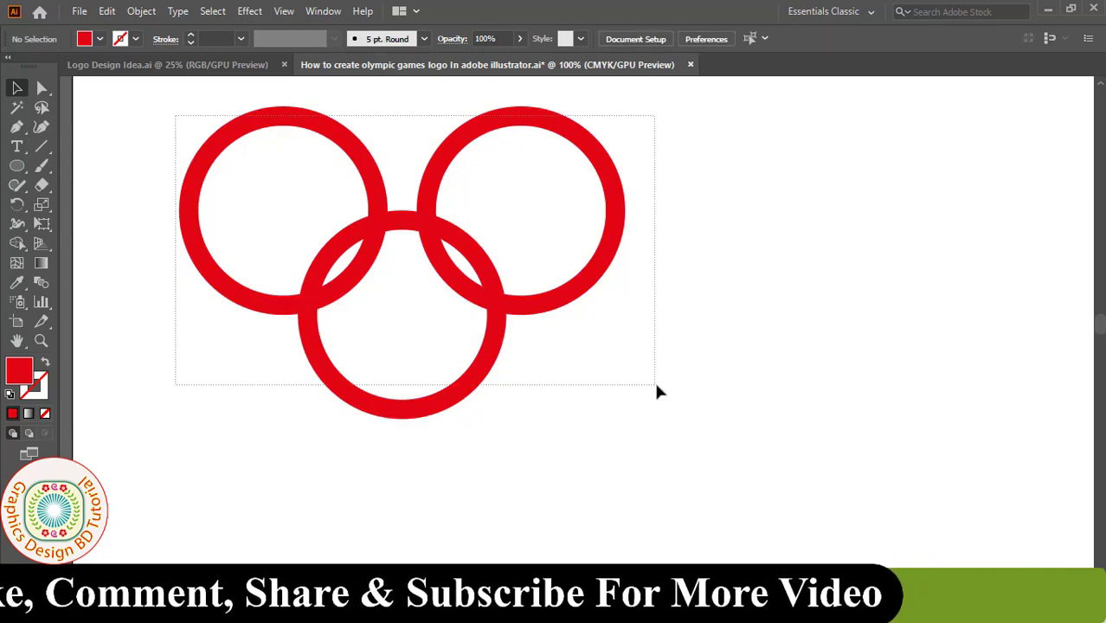
pyautogui.moveTo(492, 373)
pyautogui.mouseDown()
pyautogui.moveTo(429, 364)
pyautogui.moveTo(659, 343)
pyautogui.mouseUp()
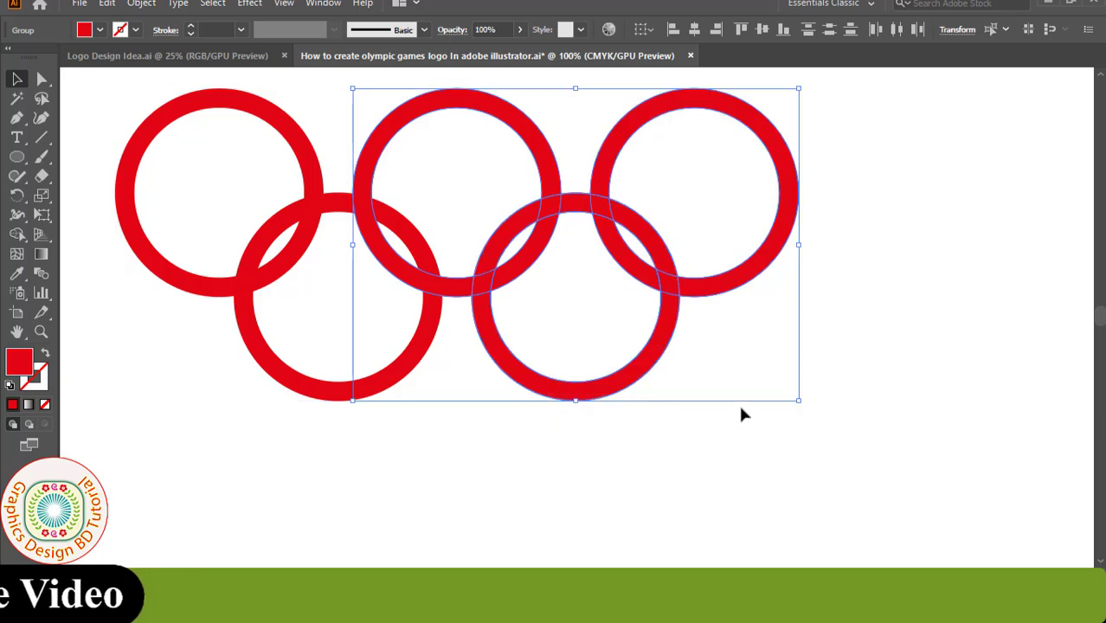
pyautogui.click(690, 496)
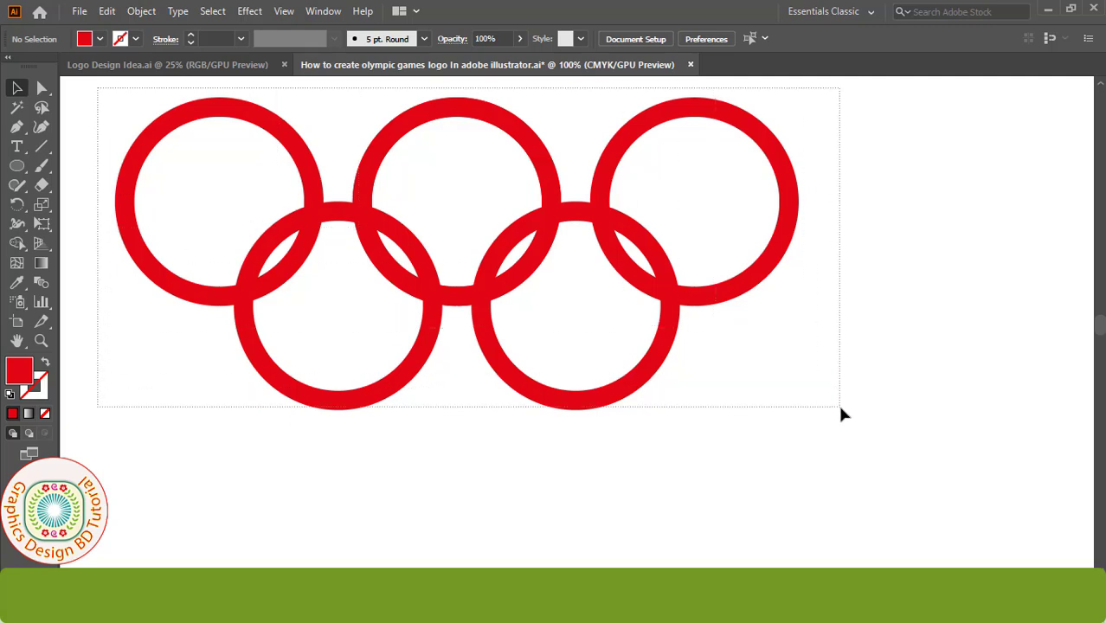
# Ungroup all five red rings and check the top-middle ring selects on its own.
pyautogui.moveTo(317, 218); pyautogui.dragTo(836, 403)
pyautogui.rightClick(545, 256)
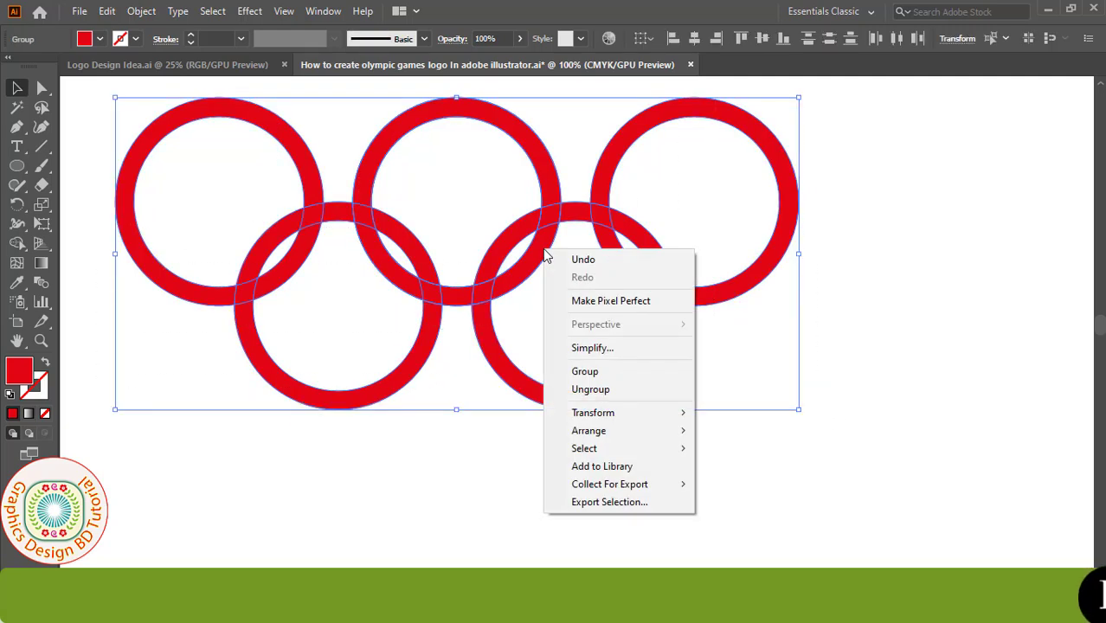
pyautogui.click(590, 389)
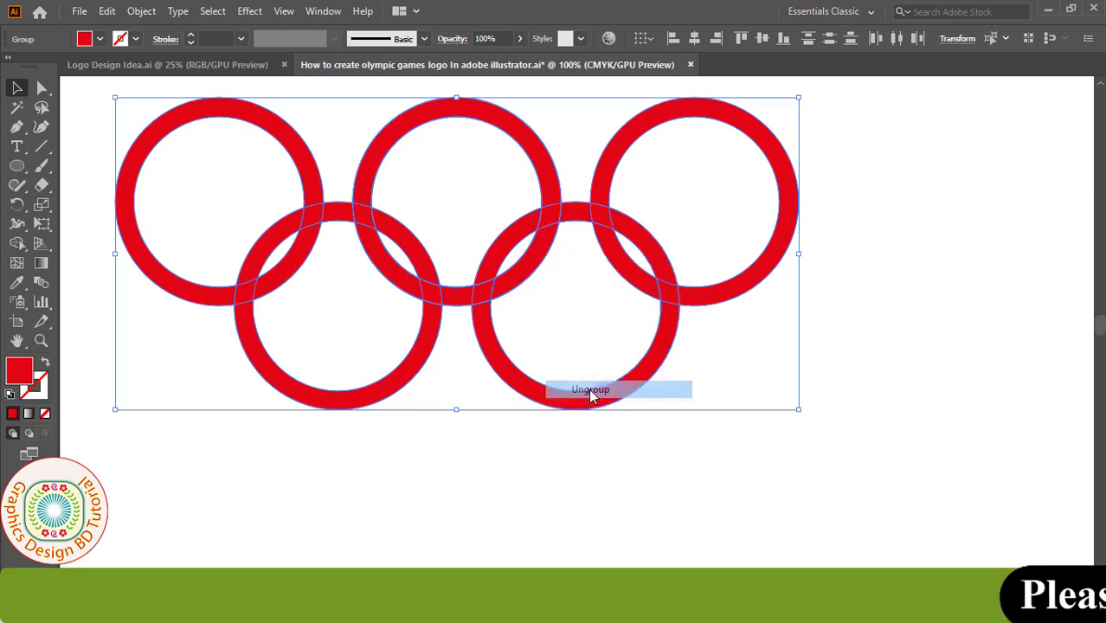
pyautogui.click(557, 474)
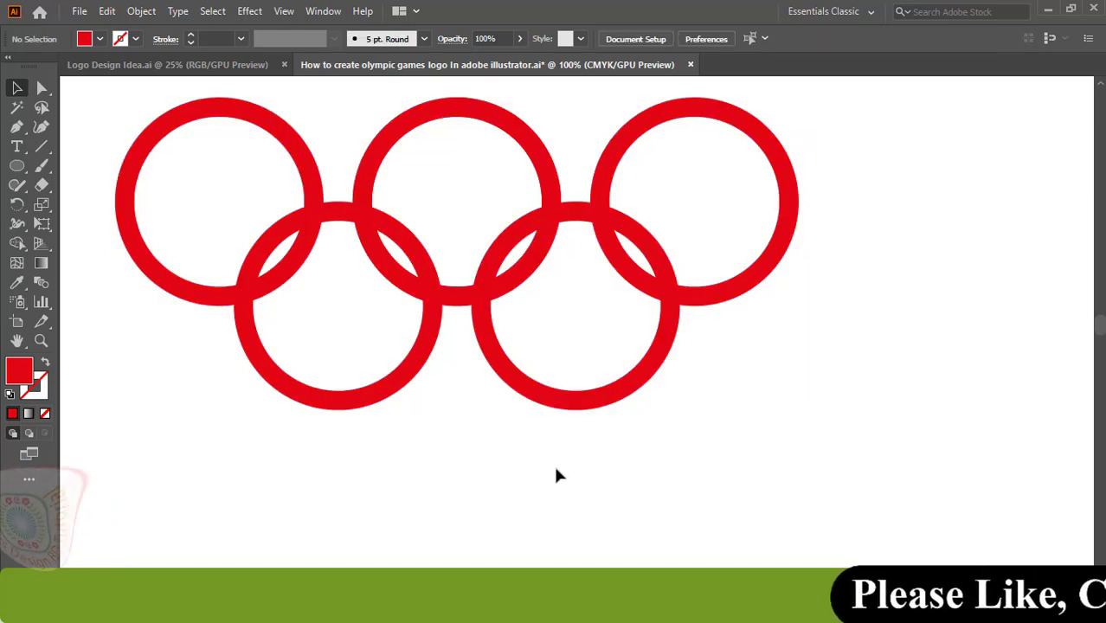
pyautogui.click(539, 163)
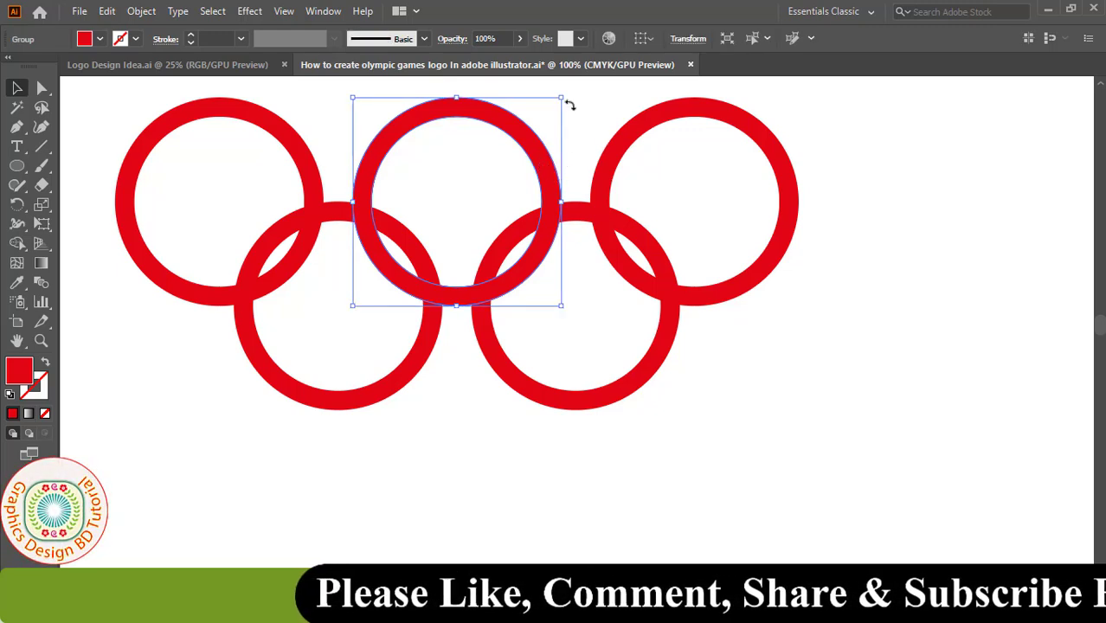
pyautogui.click(587, 111)
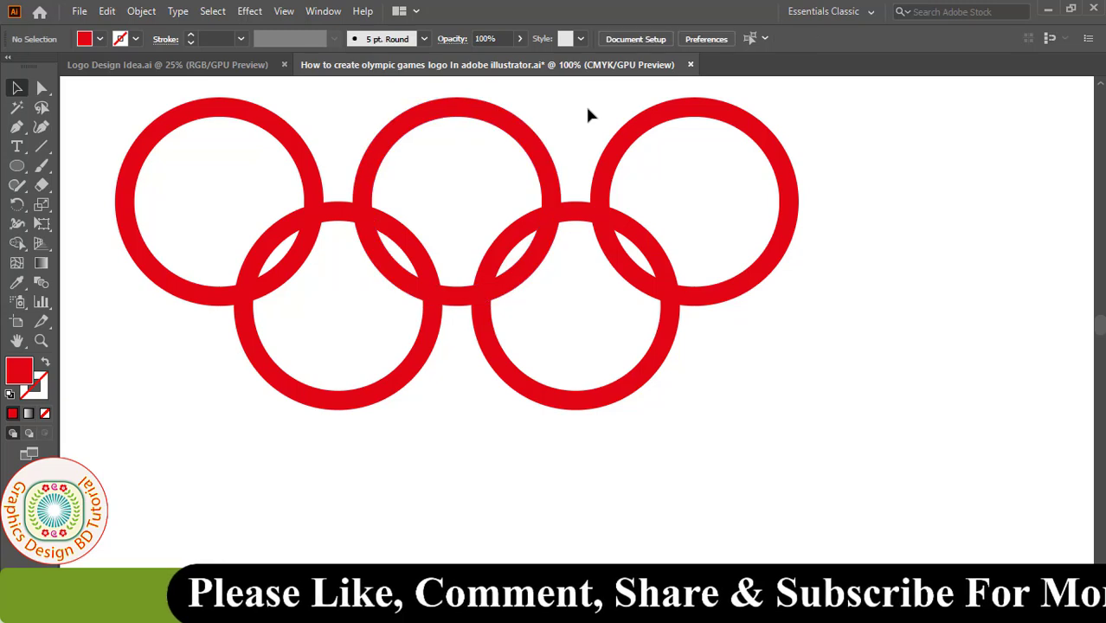
# Split all five rings at every overlap using Pathfinder Divide.
pyautogui.moveTo(105, 98); pyautogui.dragTo(847, 433)
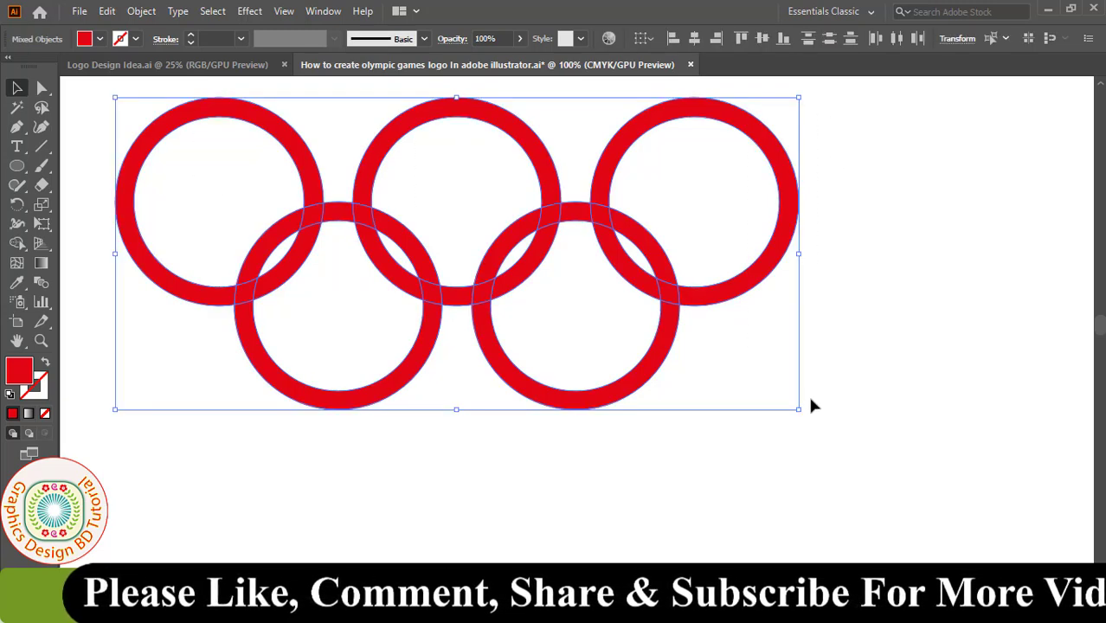
pyautogui.click(322, 11)
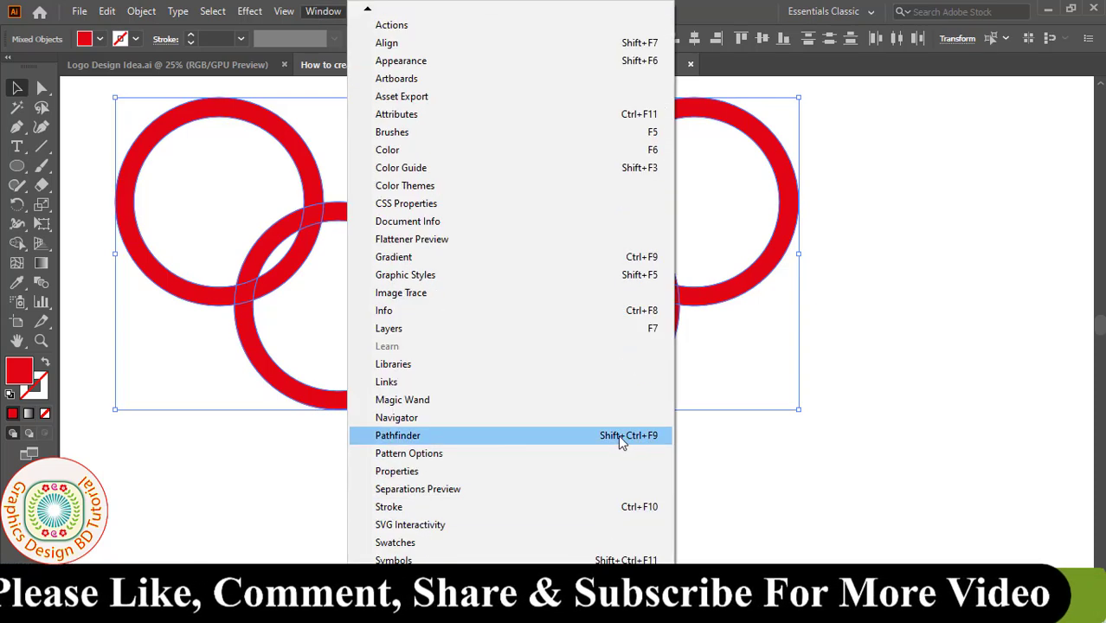
pyautogui.click(654, 439)
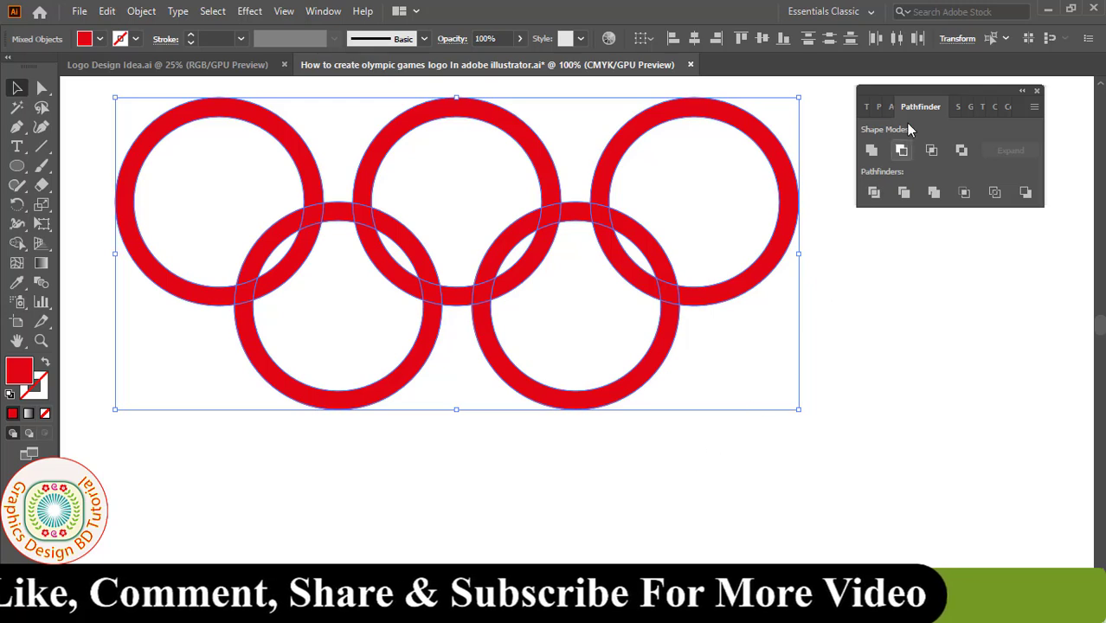
pyautogui.moveTo(923, 93); pyautogui.dragTo(876, 114)
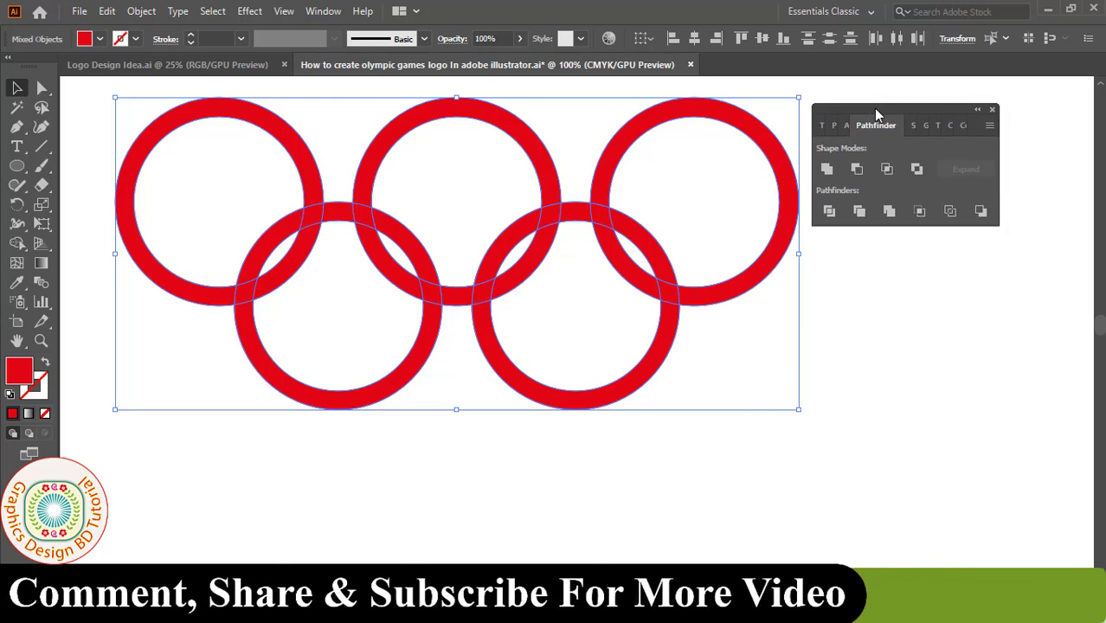
pyautogui.click(828, 214)
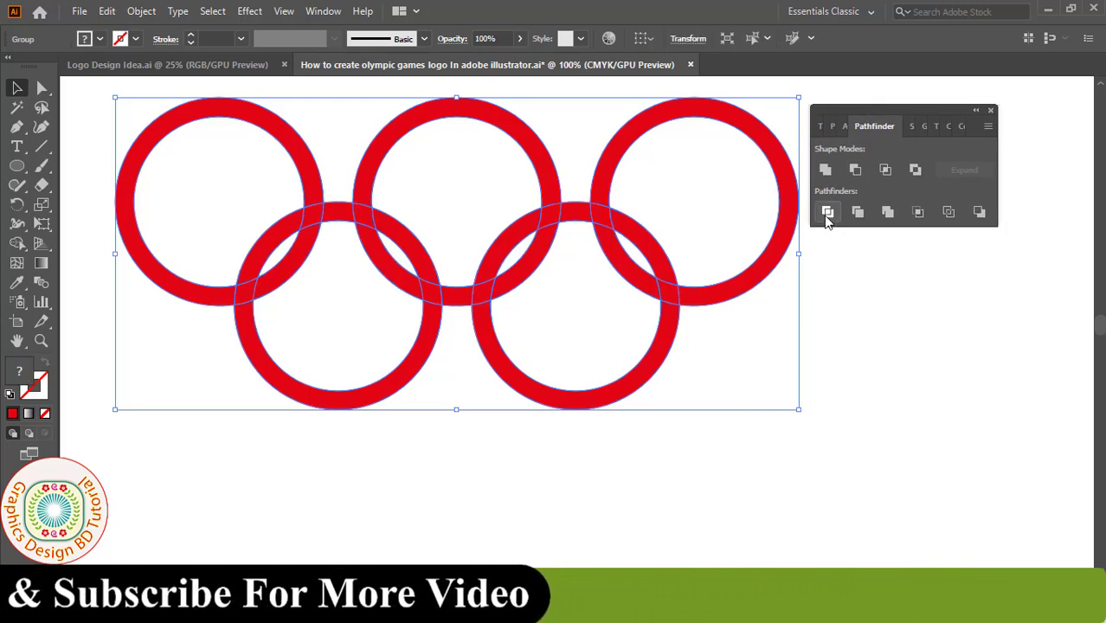
pyautogui.click(95, 183)
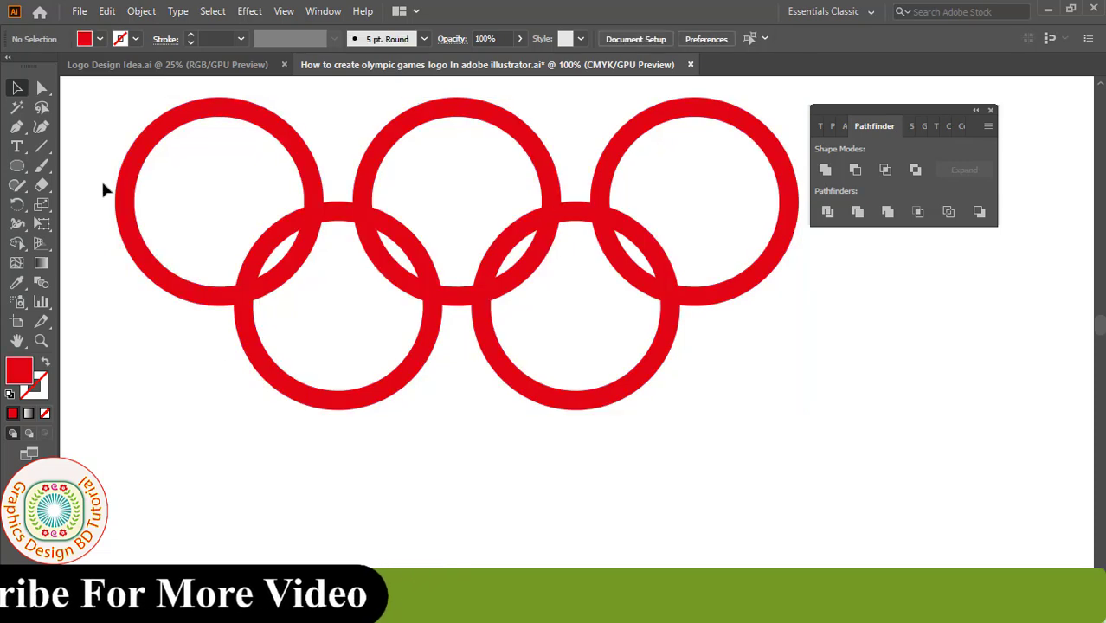
pyautogui.click(991, 110)
# Ungroup the divided ring pieces and bring back the Pathfinder panel.
pyautogui.click(166, 132)
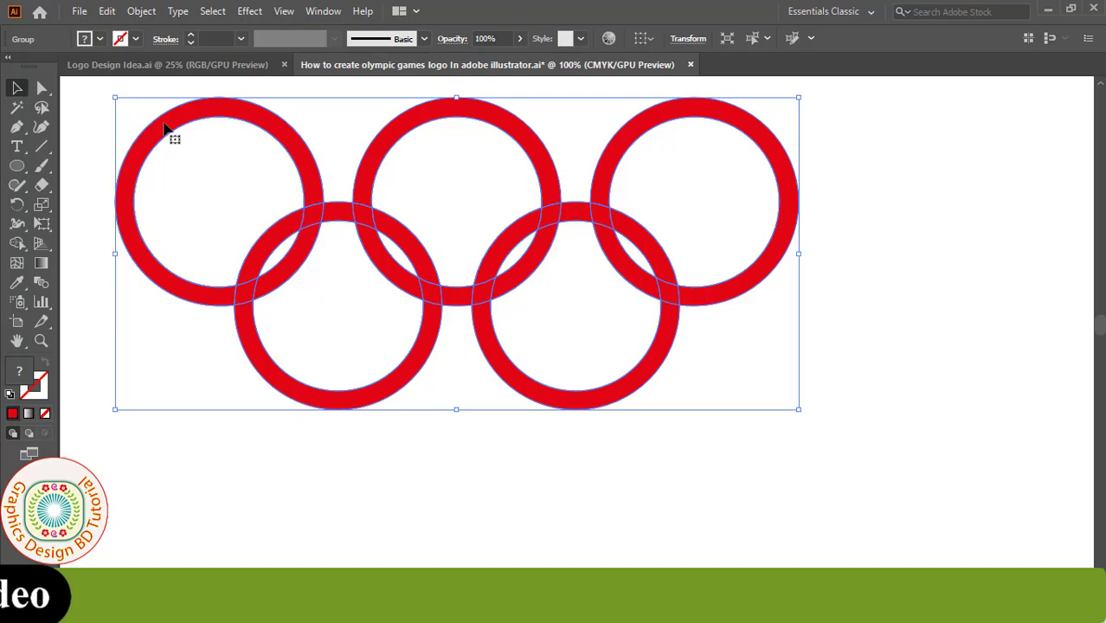
pyautogui.rightClick(163, 123)
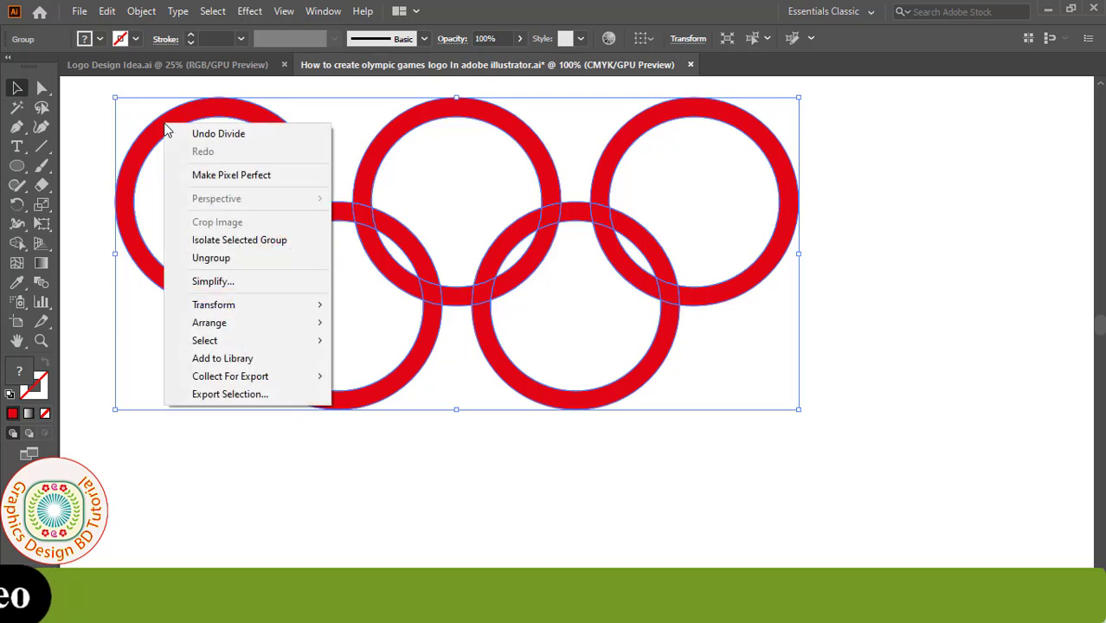
pyautogui.click(209, 259)
pyautogui.hotkey('ctrl', 'shift', 'F9')
pyautogui.click(105, 318)
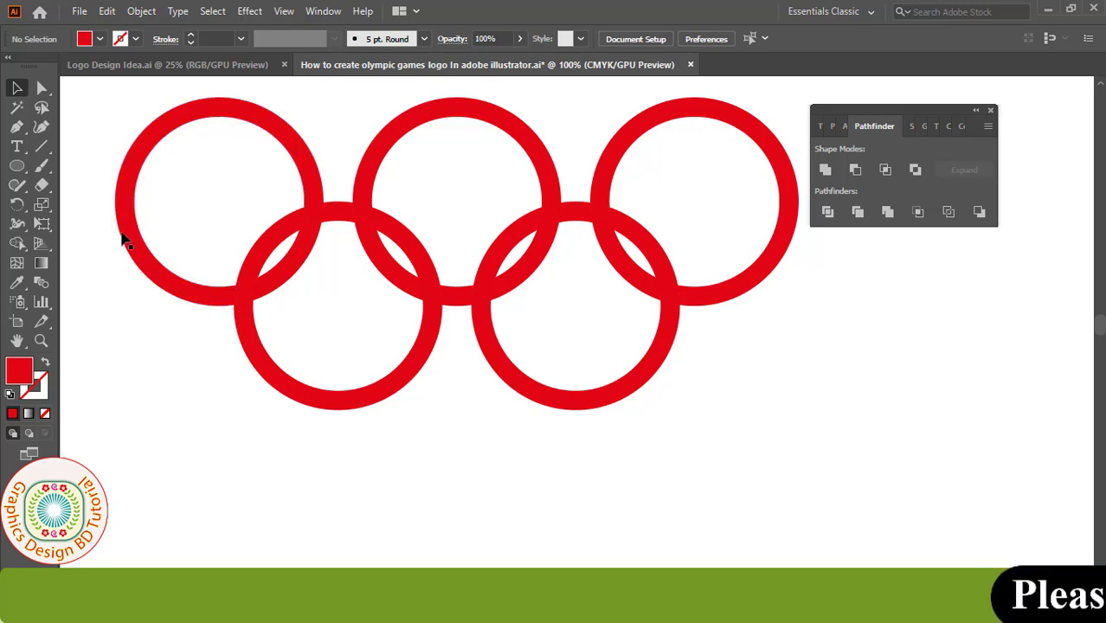
# Unite the top-left ring's pieces into one ring and fill it blue.
pyautogui.click(158, 141)
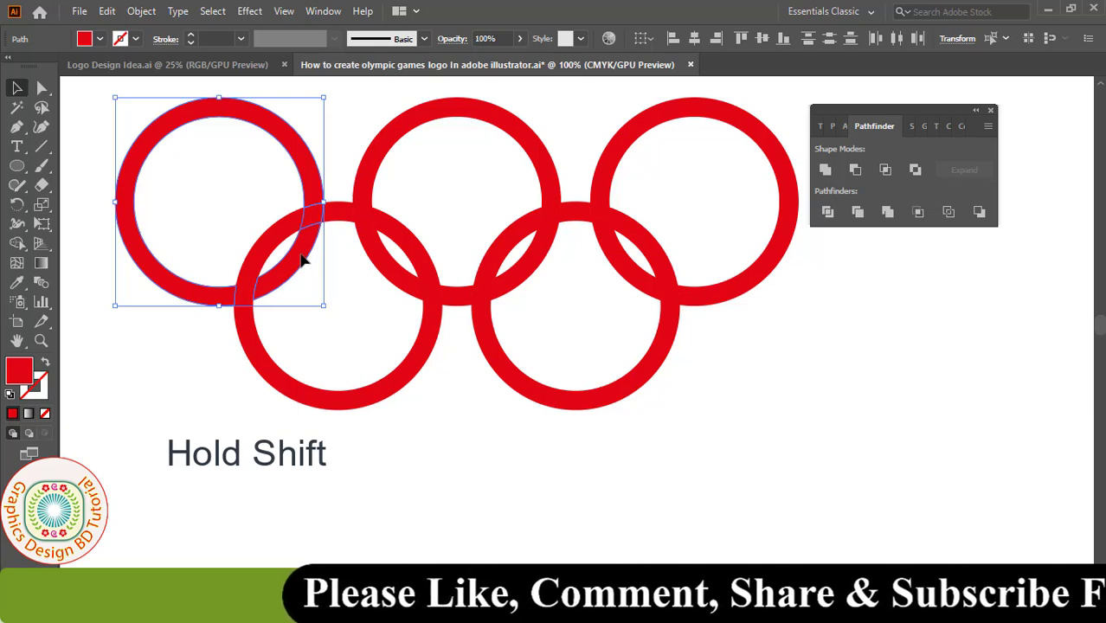
pyautogui.click(827, 174)
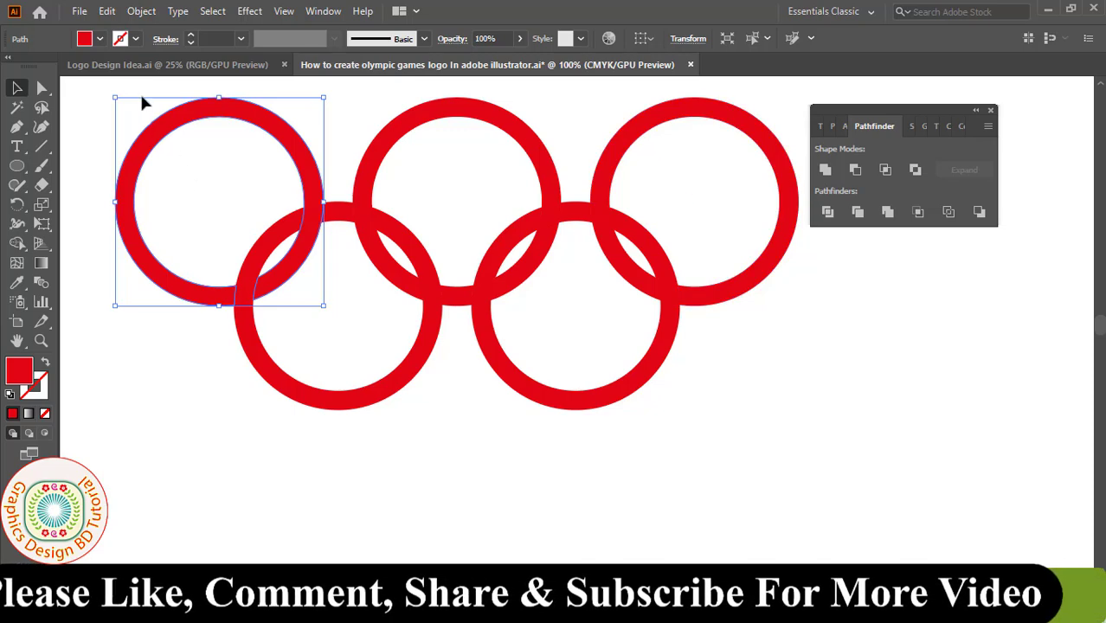
pyautogui.click(99, 39)
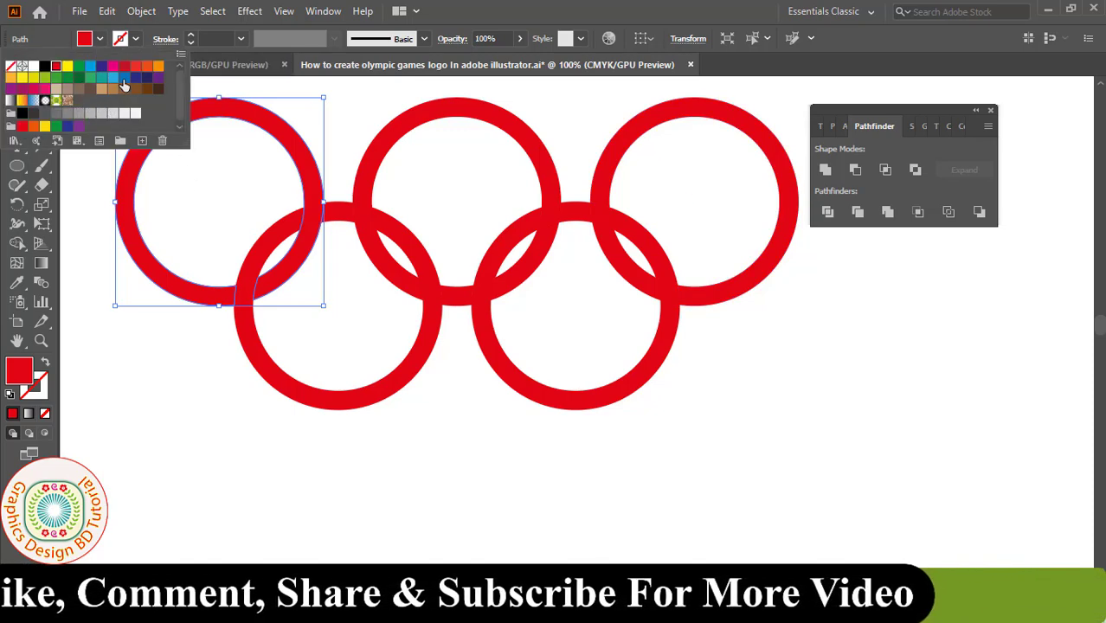
pyautogui.click(124, 79)
pyautogui.press('Escape')
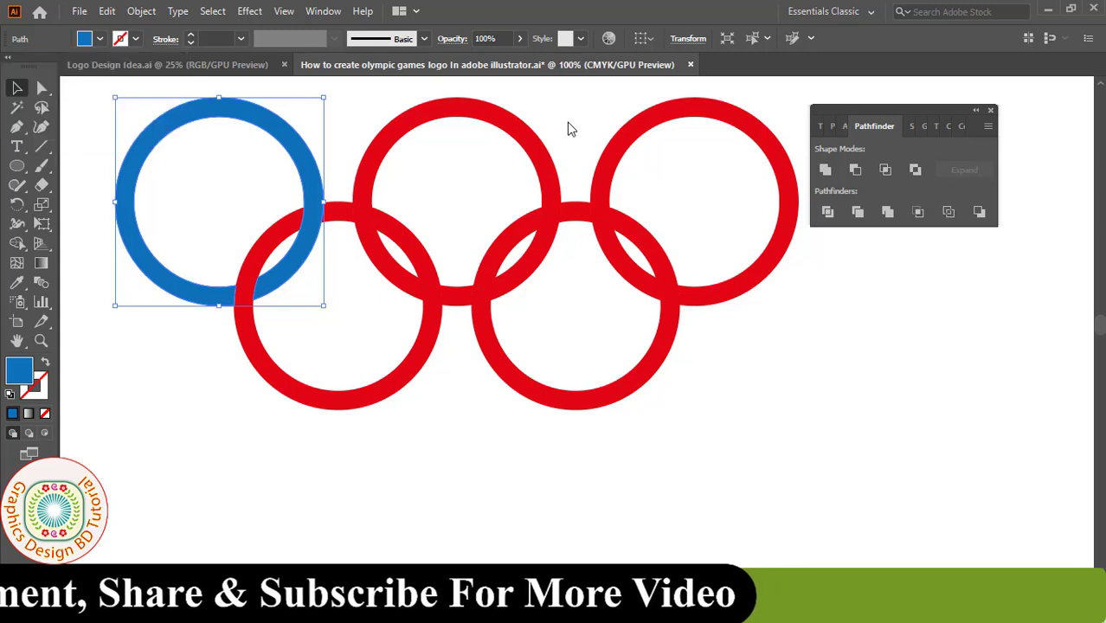
pyautogui.click(561, 128)
# Unite the five arc pieces of the top-middle ring and fill it black.
pyautogui.click(519, 139)
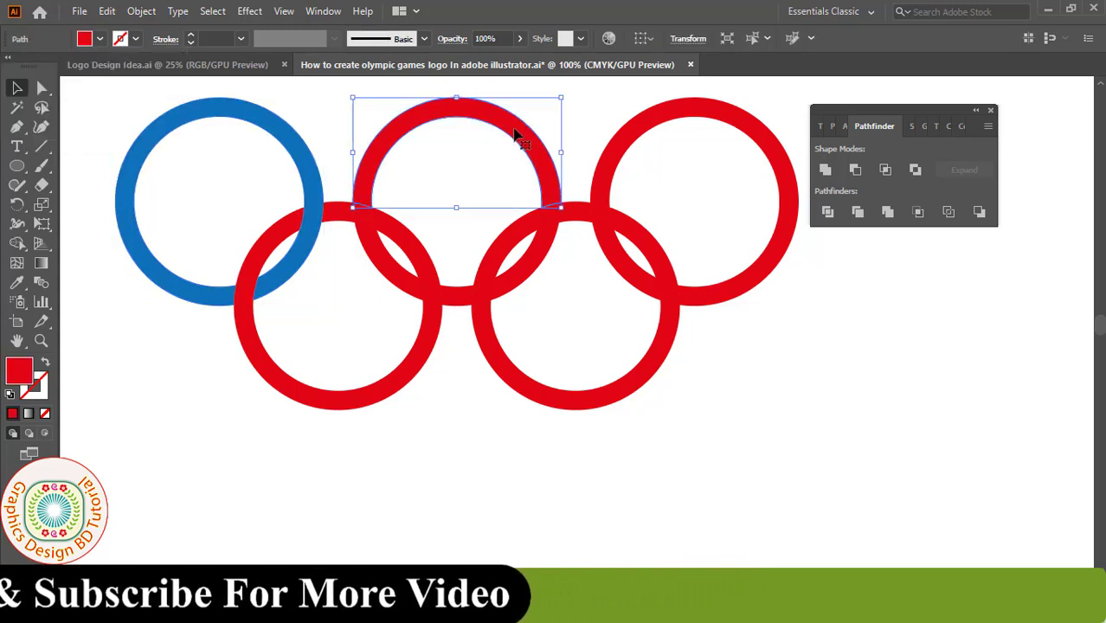
pyautogui.keyDown('shift'); pyautogui.click(548, 217); pyautogui.keyUp('shift')
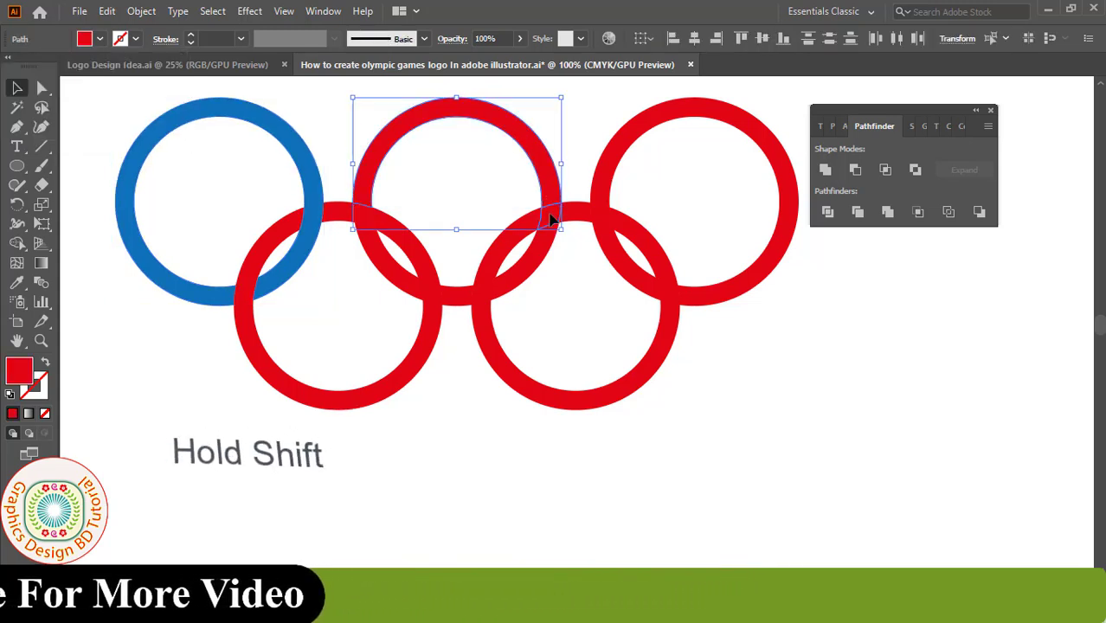
pyautogui.keyDown('shift'); pyautogui.click(523, 274); pyautogui.keyUp('shift')
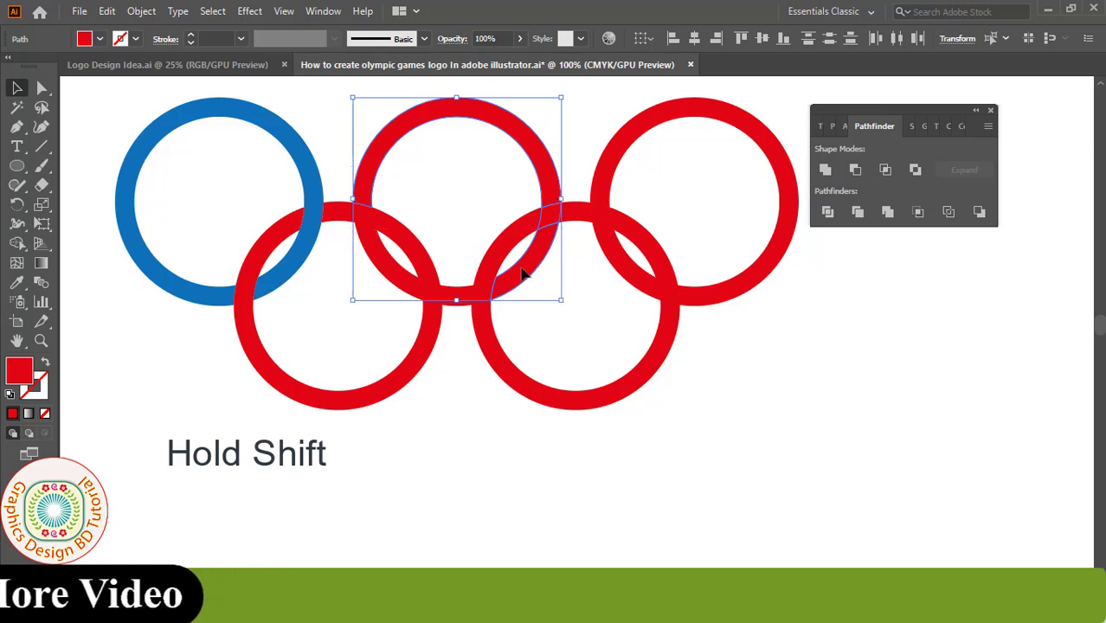
pyautogui.keyDown('shift'); pyautogui.click(459, 299); pyautogui.keyUp('shift')
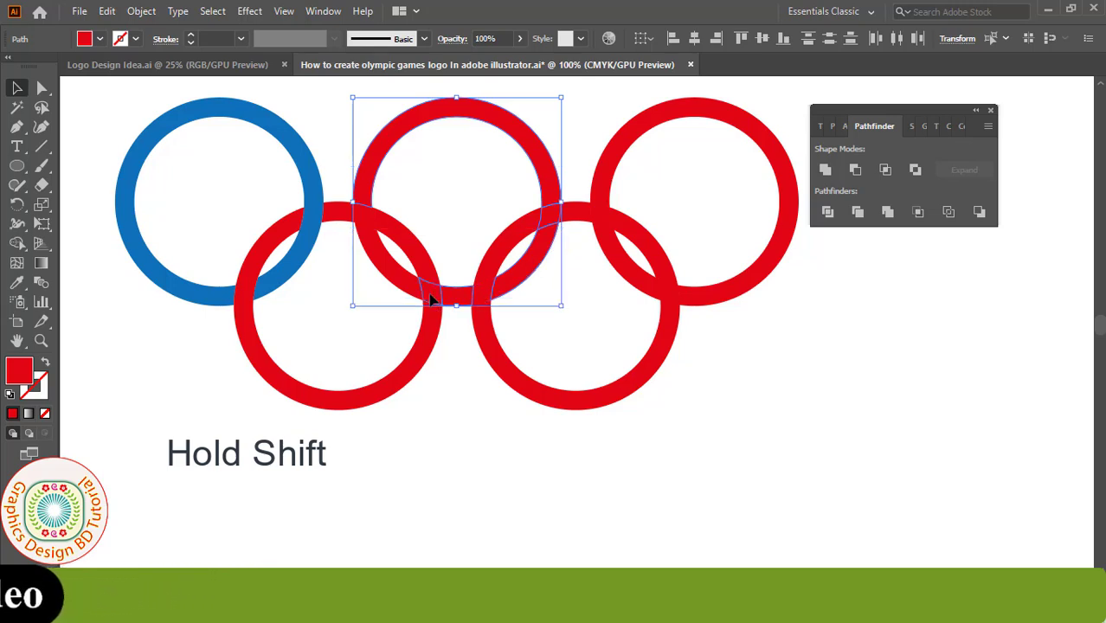
pyautogui.keyDown('shift'); pyautogui.click(416, 288); pyautogui.keyUp('shift')
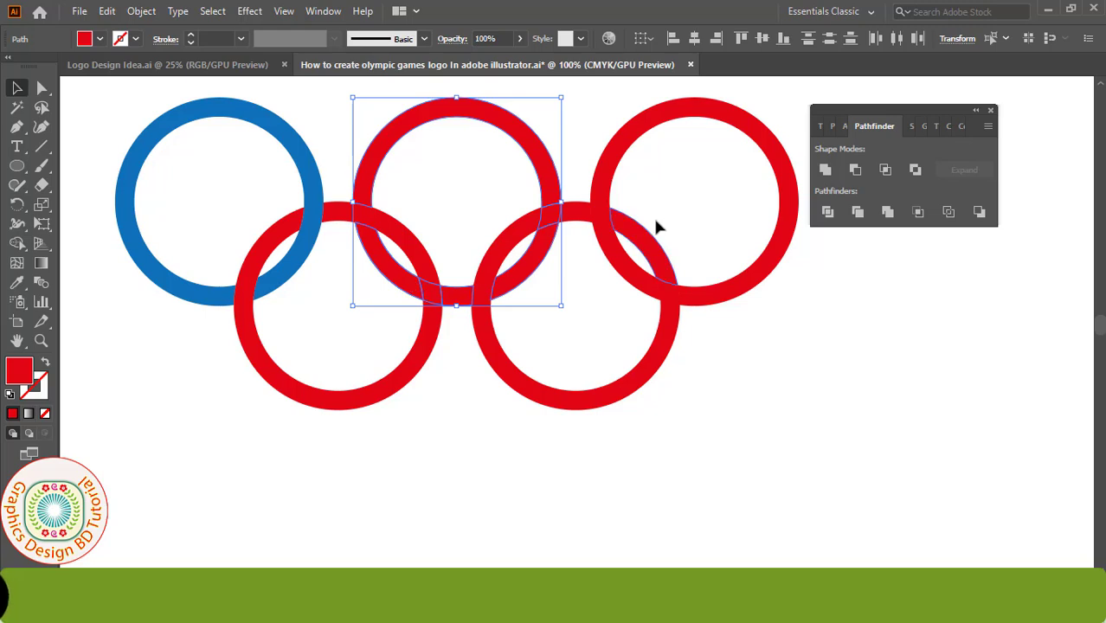
pyautogui.click(827, 170)
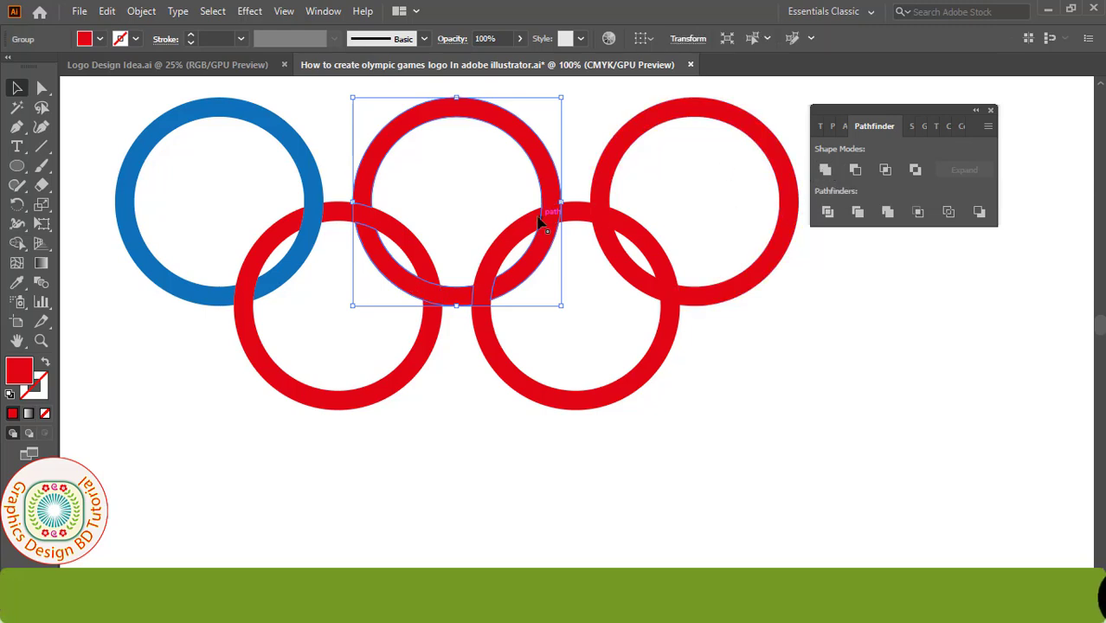
pyautogui.click(100, 39)
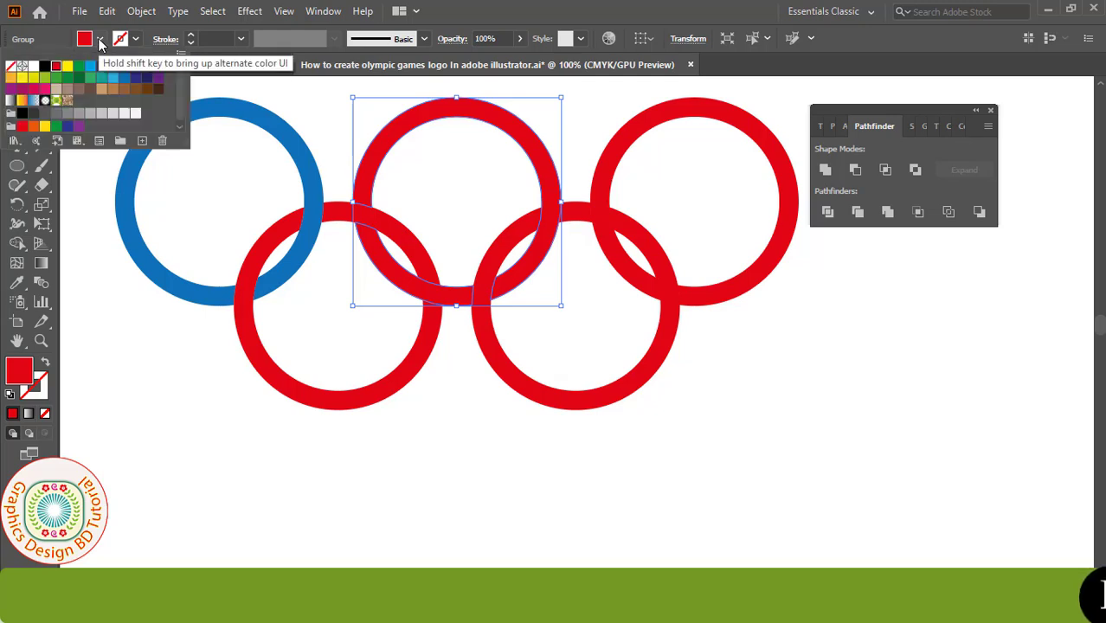
pyautogui.click(44, 67)
# Unite the top-right red ring's pieces into one shape.
pyautogui.click(770, 267)
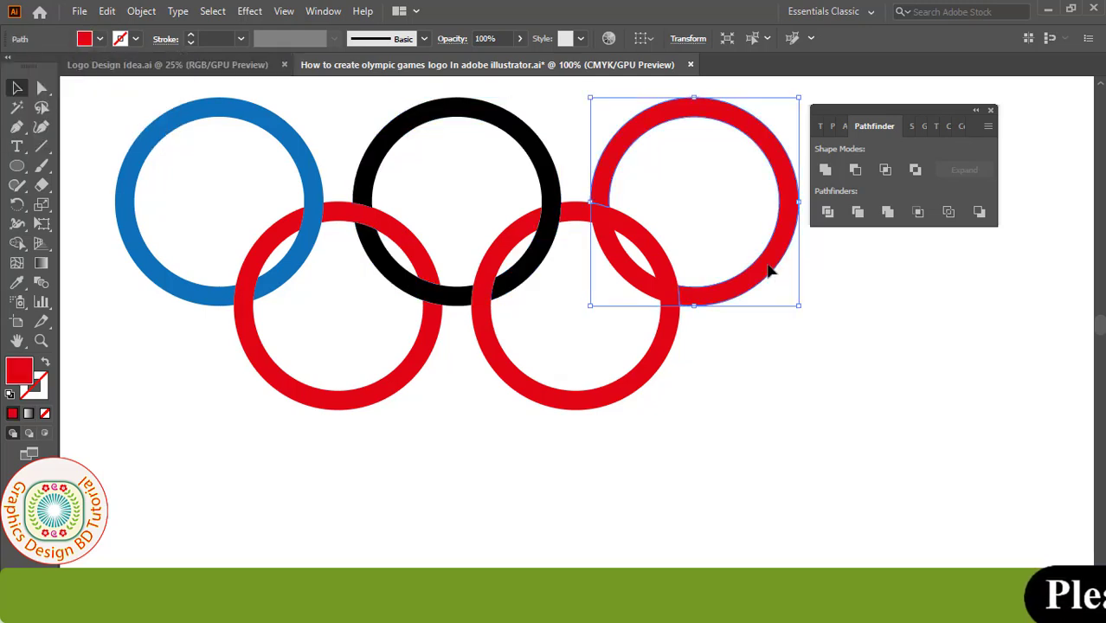
pyautogui.click(824, 170)
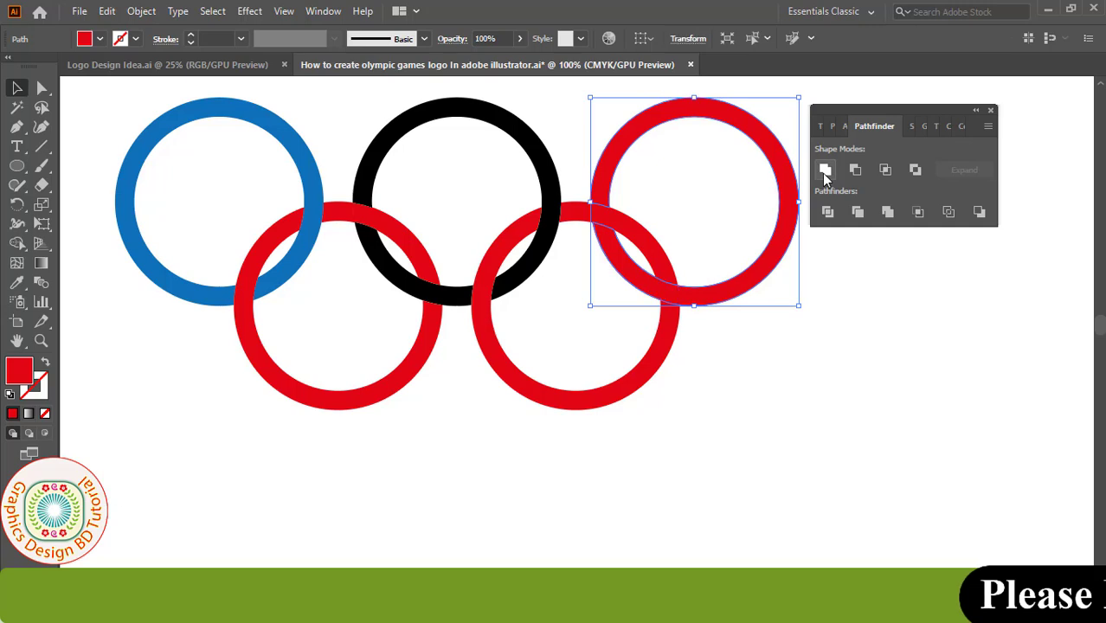
pyautogui.click(440, 457)
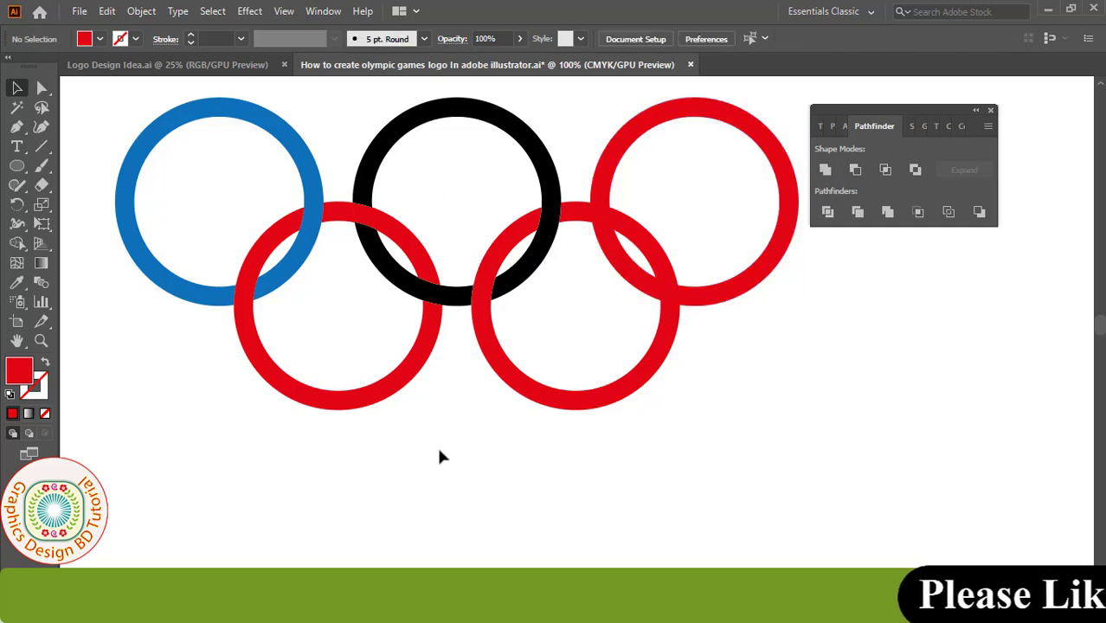
# Unite the lower-left ring's pieces and fill it orange-yellow.
pyautogui.click(269, 255)
pyautogui.click(391, 371)
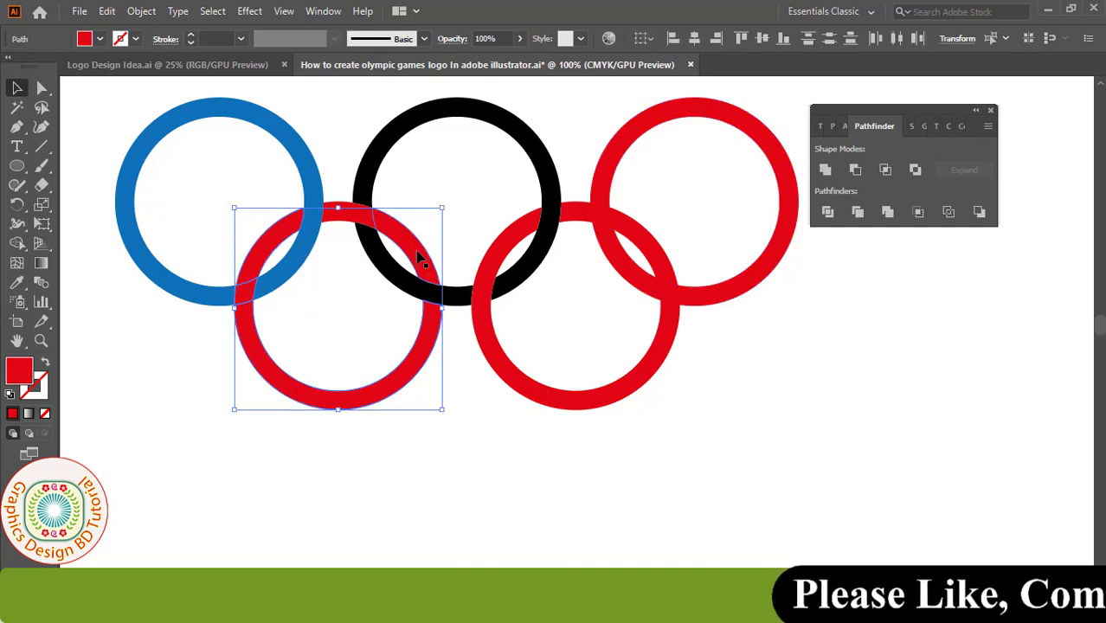
pyautogui.keyDown('shift'); pyautogui.click(355, 207); pyautogui.keyUp('shift')
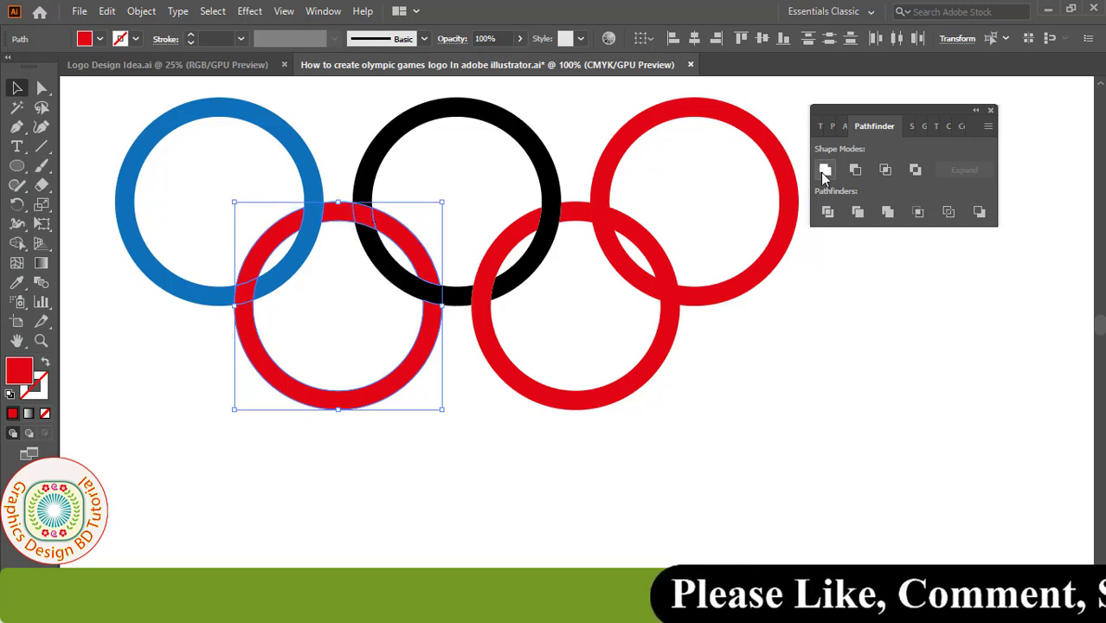
pyautogui.click(824, 171)
pyautogui.click(99, 38)
pyautogui.click(52, 85)
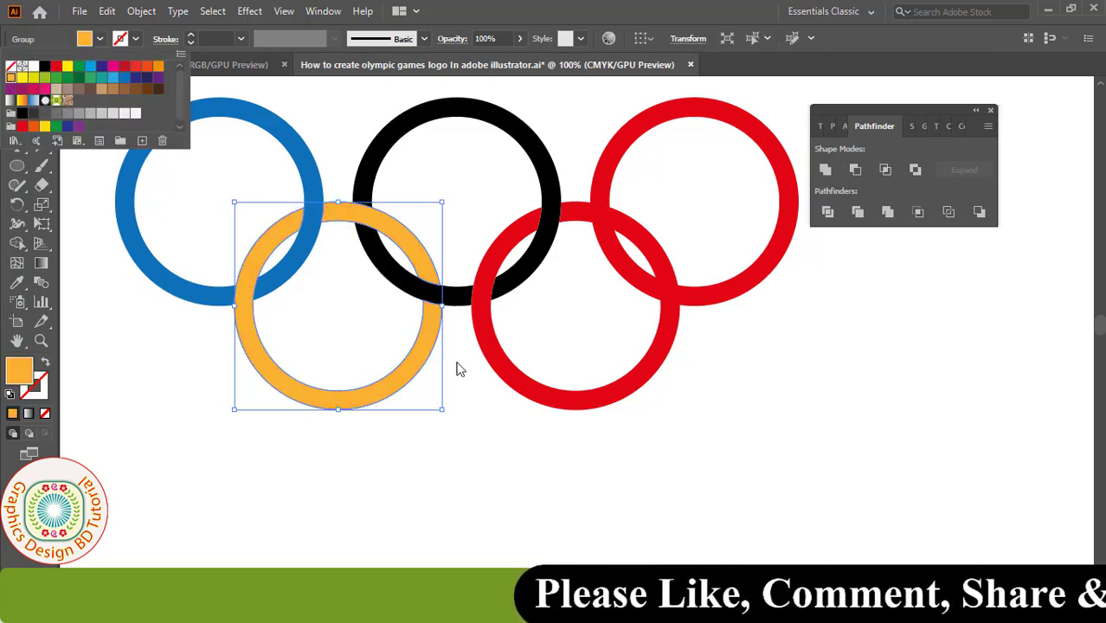
# Unite the lower-right ring's pieces and fill it green.
pyautogui.click(502, 260)
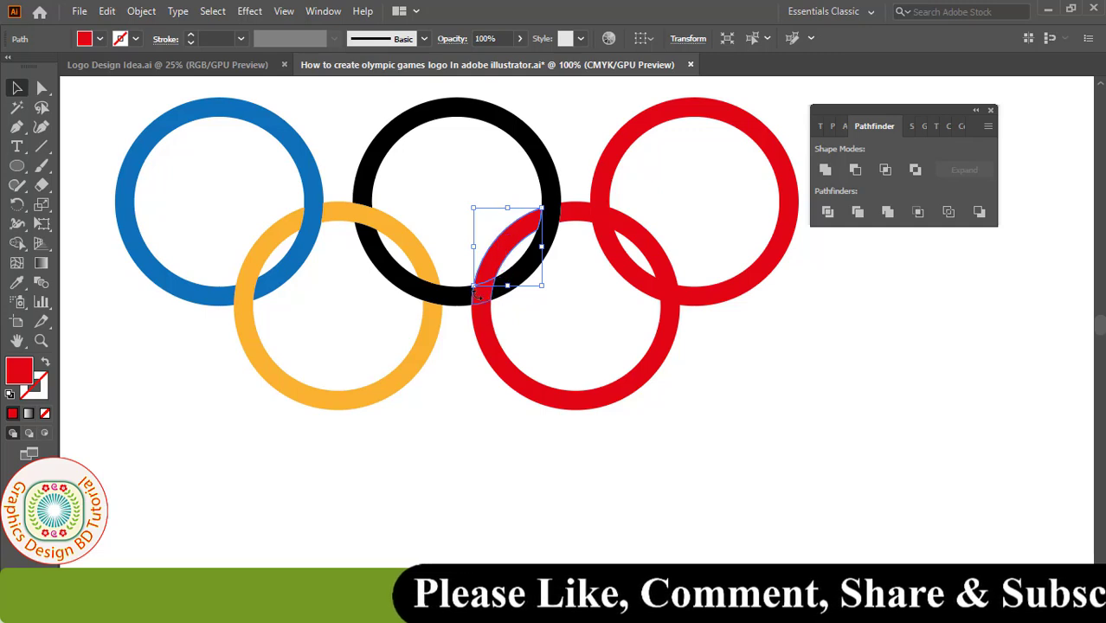
pyautogui.keyDown('shift'); pyautogui.click(486, 335); pyautogui.keyUp('shift')
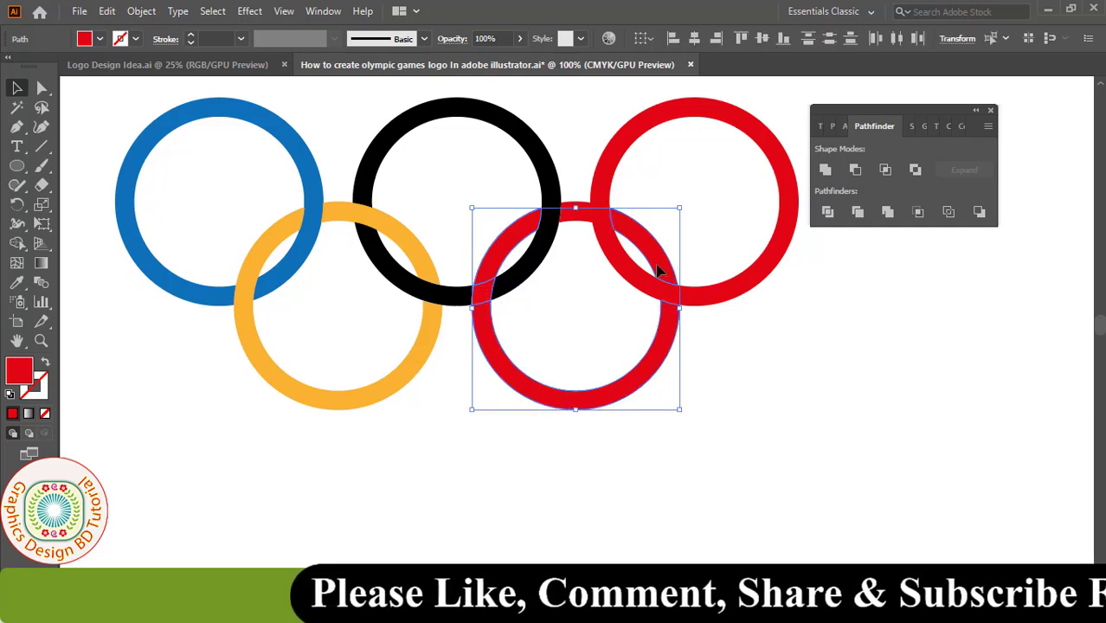
pyautogui.keyDown('shift'); pyautogui.click(597, 215); pyautogui.keyUp('shift')
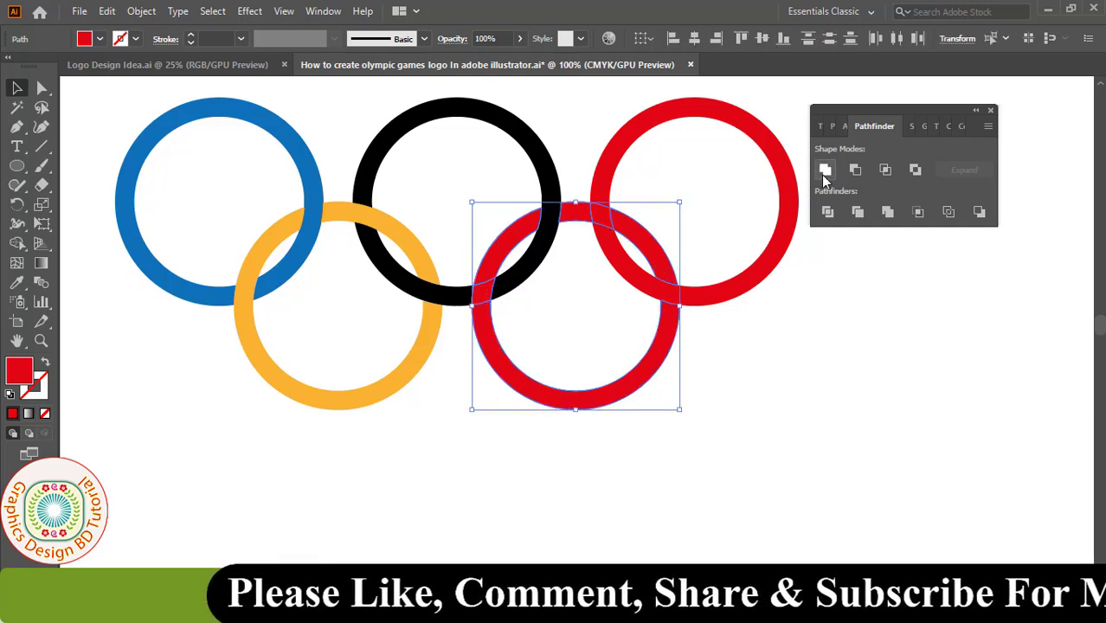
pyautogui.click(825, 171)
pyautogui.click(99, 38)
pyautogui.click(69, 97)
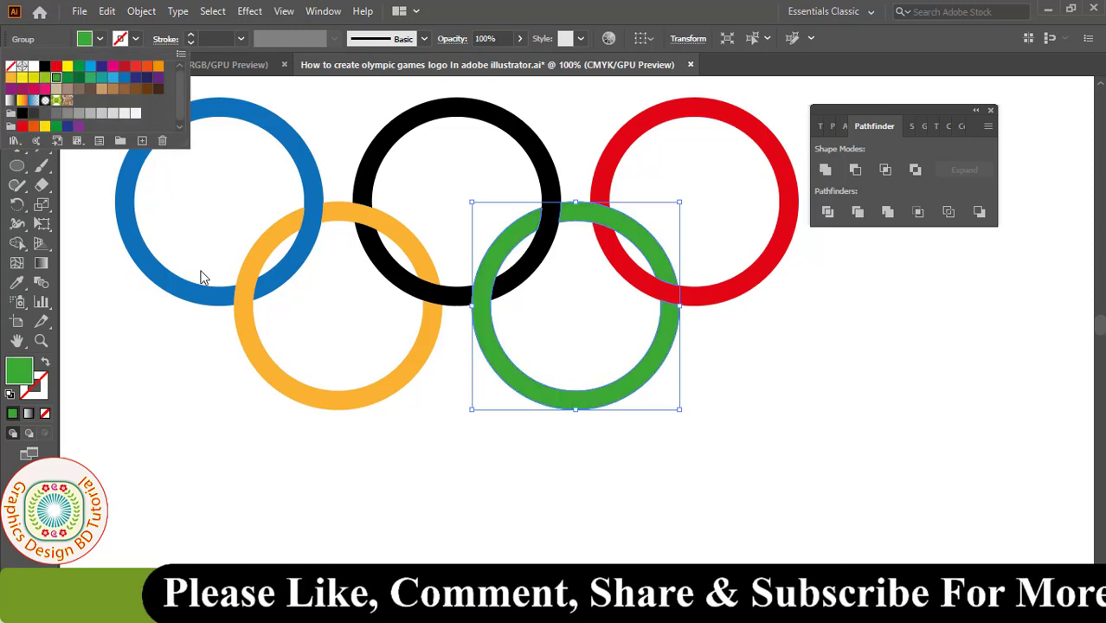
pyautogui.click(991, 110)
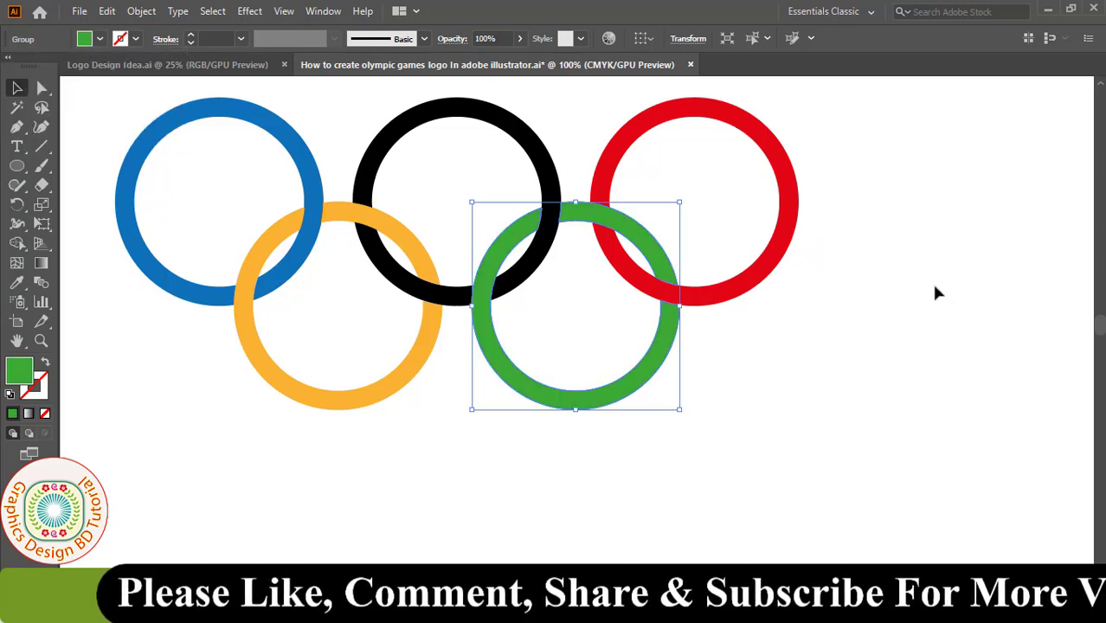
pyautogui.click(931, 280)
# Group the blue, black, red, yellow and green rings into one object.
pyautogui.moveTo(112, 109)
pyautogui.mouseDown()
pyautogui.moveTo(363, 247)
pyautogui.moveTo(875, 416)
pyautogui.mouseUp()
pyautogui.rightClick(485, 339)
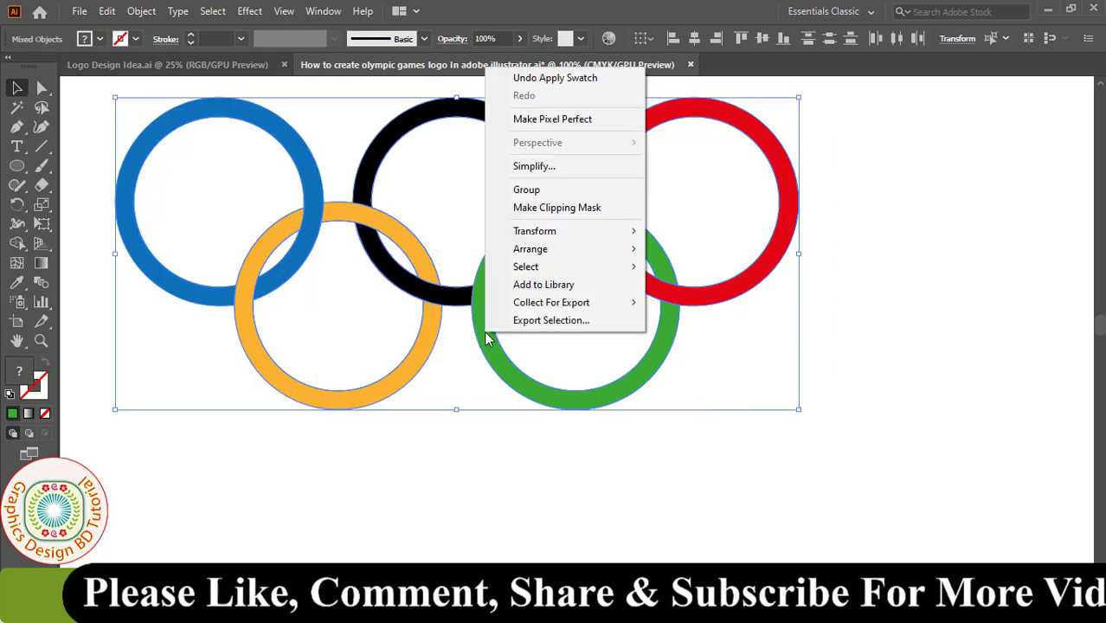
pyautogui.click(534, 191)
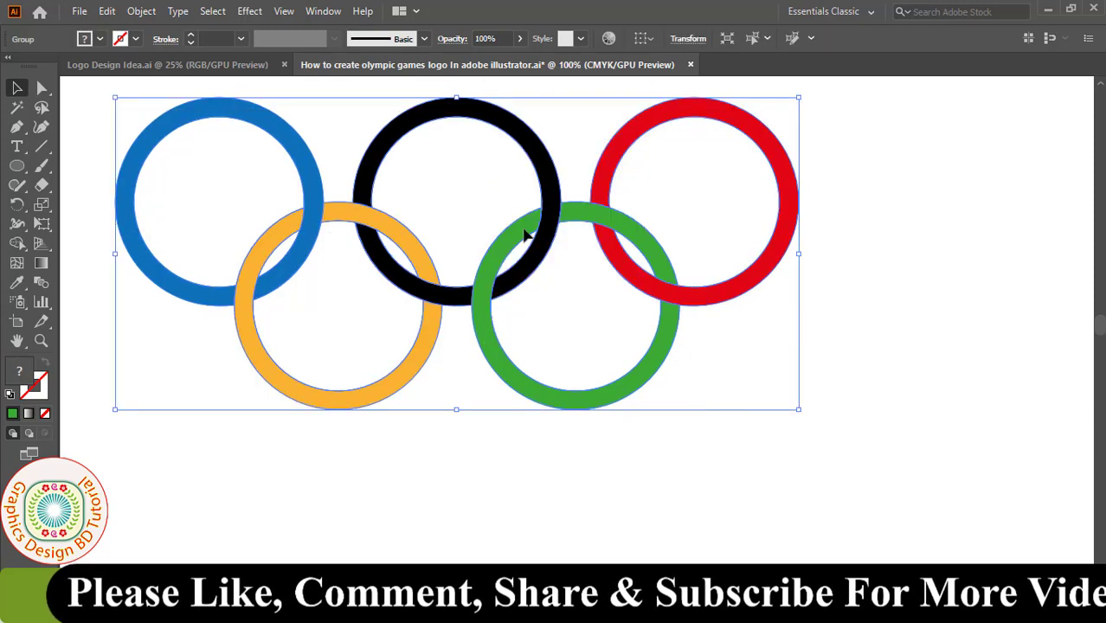
pyautogui.moveTo(491, 461)
pyautogui.mouseDown()
pyautogui.moveTo(565, 486)
pyautogui.moveTo(543, 479)
pyautogui.mouseUp()
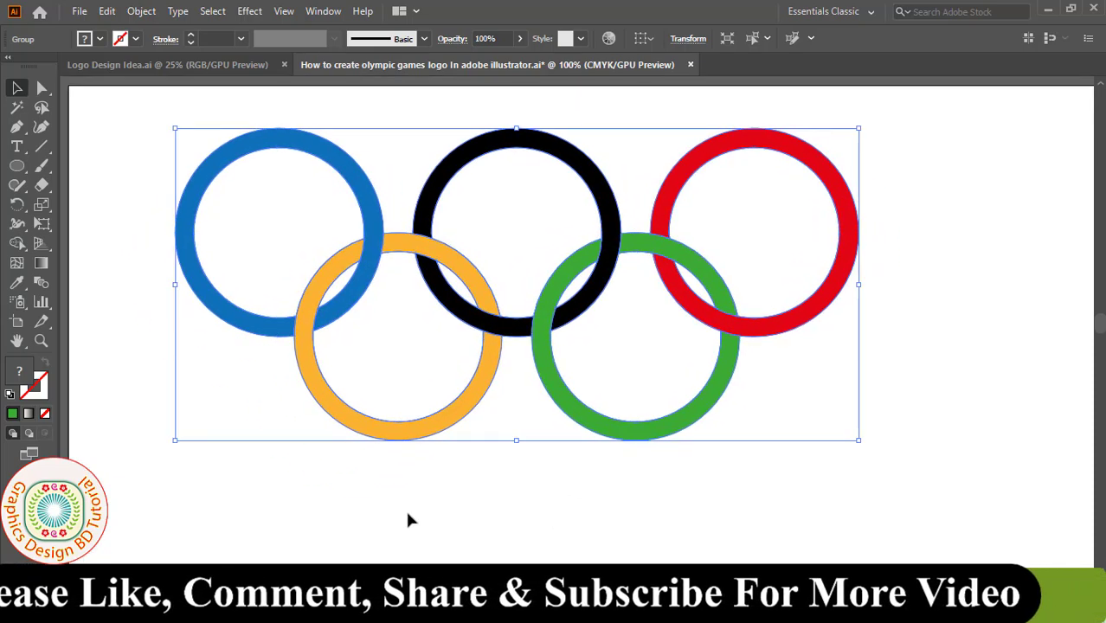
# Apply a Drop Shadow at 75% opacity, 1 px offsets and 1 px blur to the grouped rings, then deselect.
pyautogui.click(249, 12)
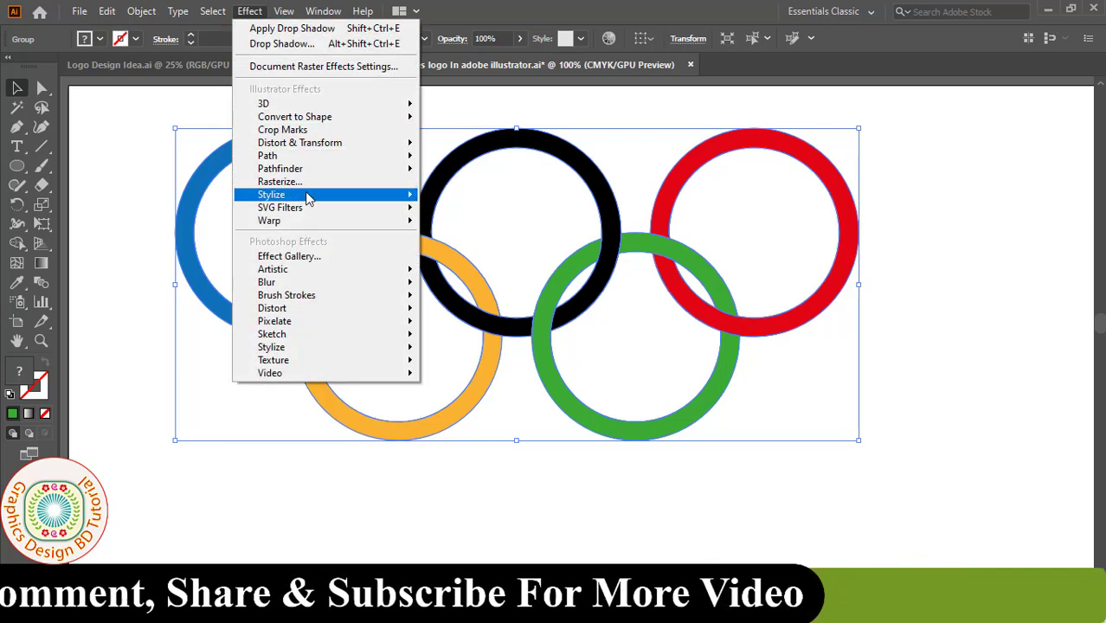
pyautogui.moveTo(271, 195)
pyautogui.click(476, 204)
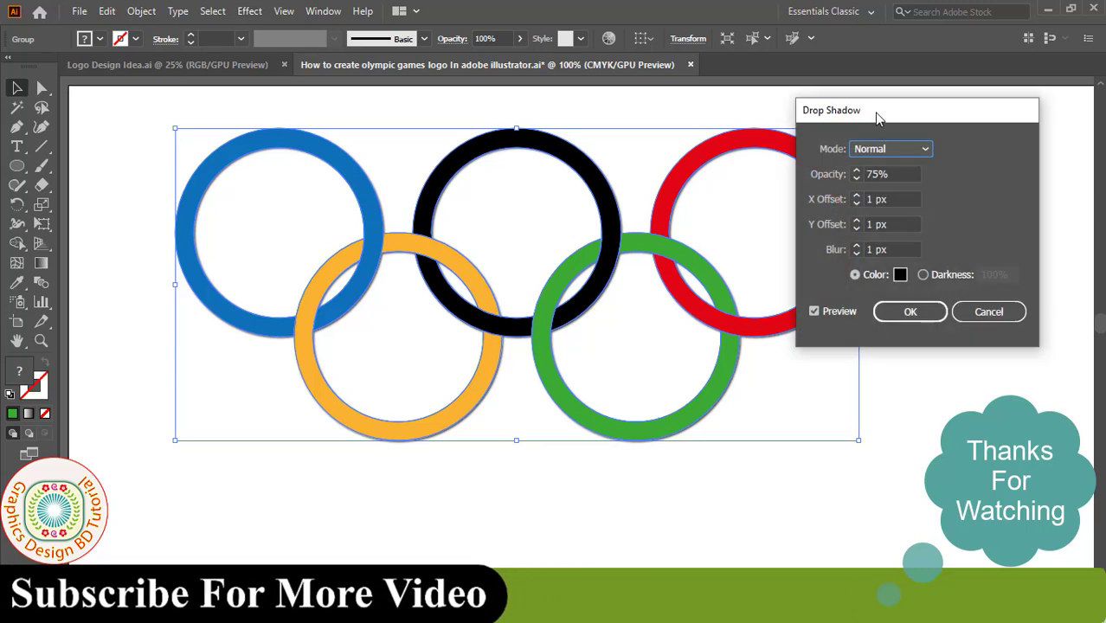
pyautogui.moveTo(878, 118)
pyautogui.mouseDown()
pyautogui.moveTo(934, 172)
pyautogui.moveTo(888, 366)
pyautogui.moveTo(863, 354)
pyautogui.mouseUp()
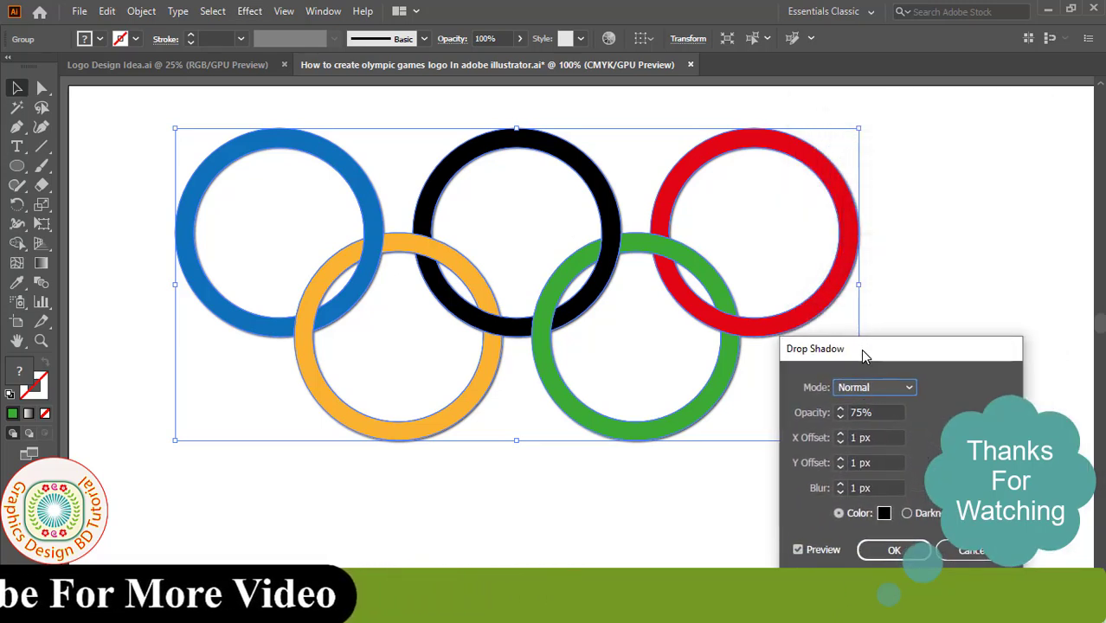
pyautogui.click(900, 554)
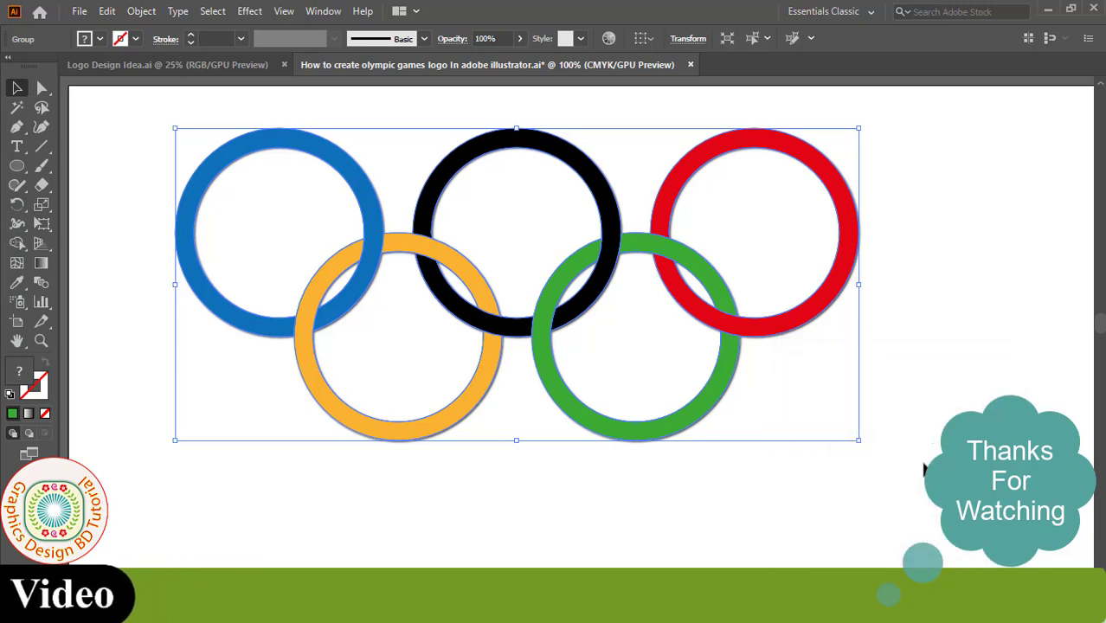
pyautogui.click(904, 352)
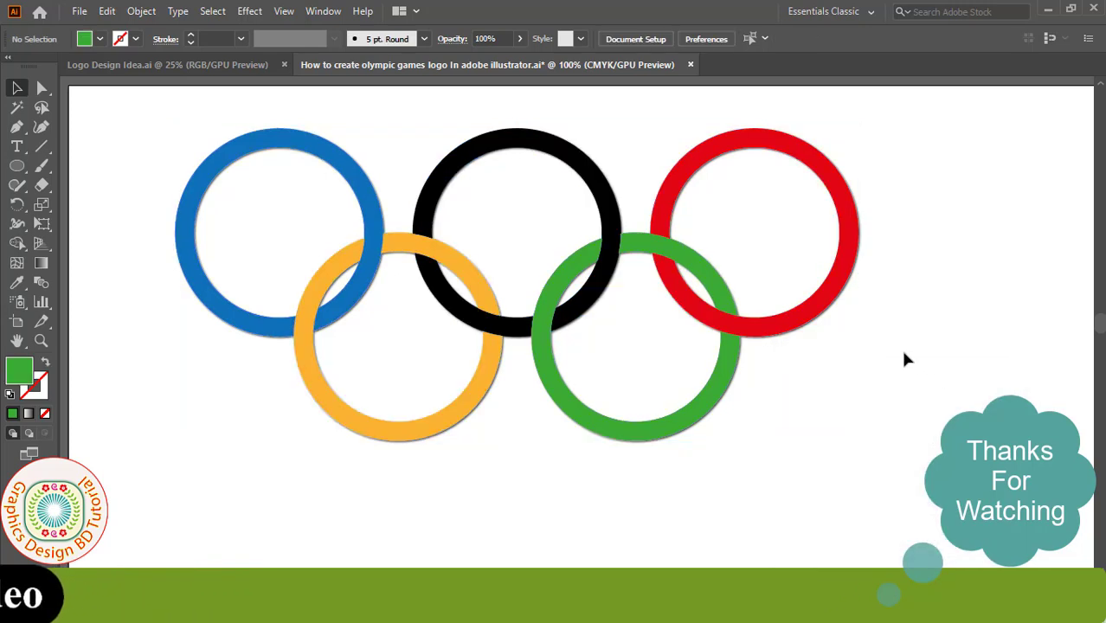